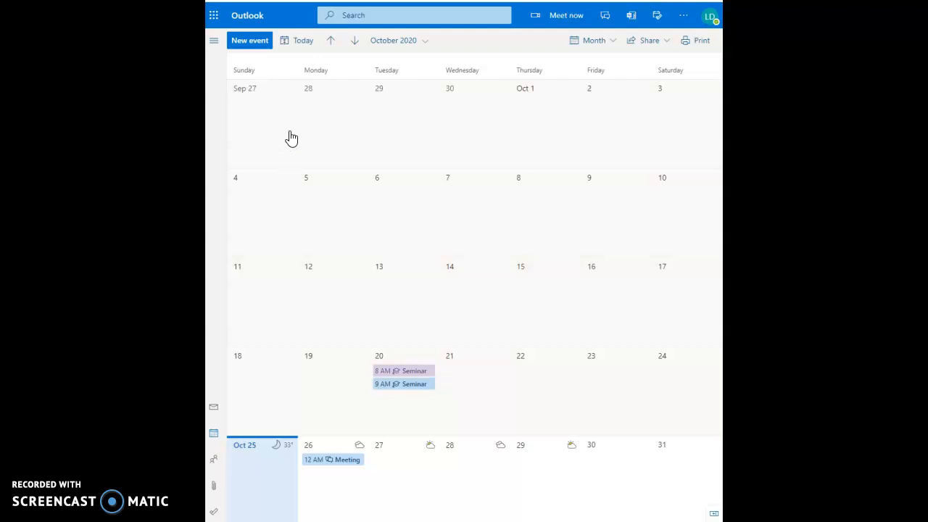
Step: Create a new event titled 'Meeting' and add the attendee's e-mail address as an invitee
click(260, 54)
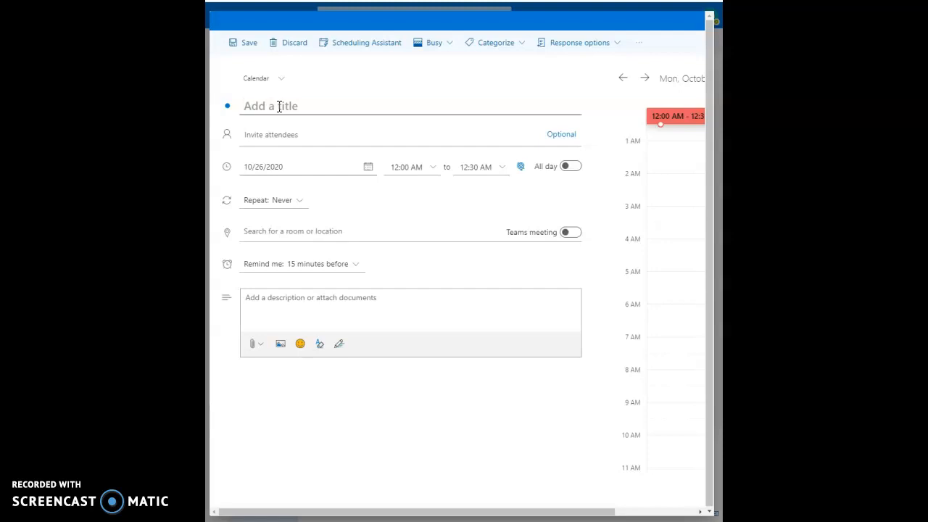
text(Meeting)
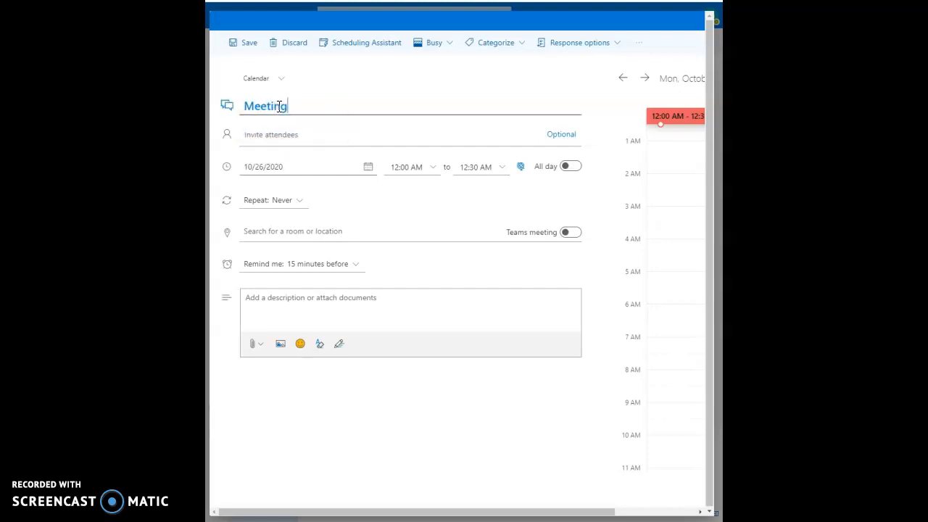
click(286, 135)
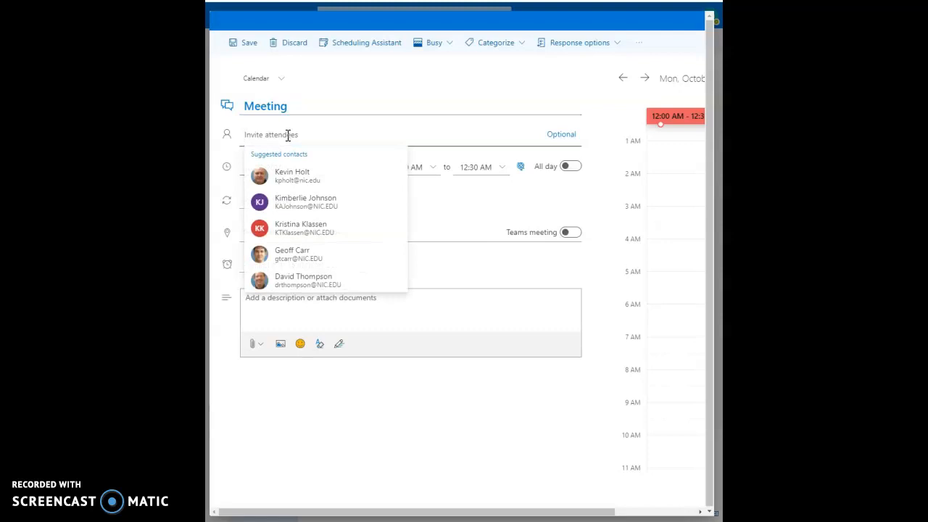
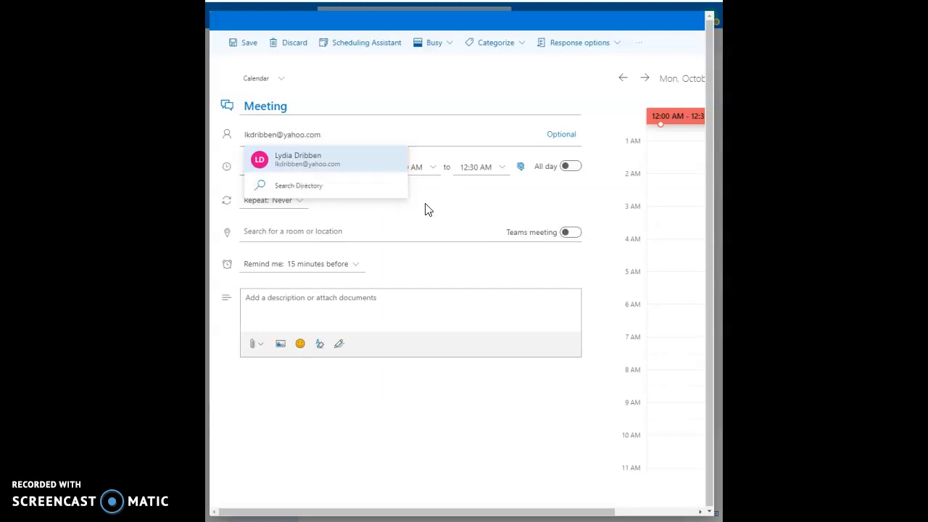
key(Return)
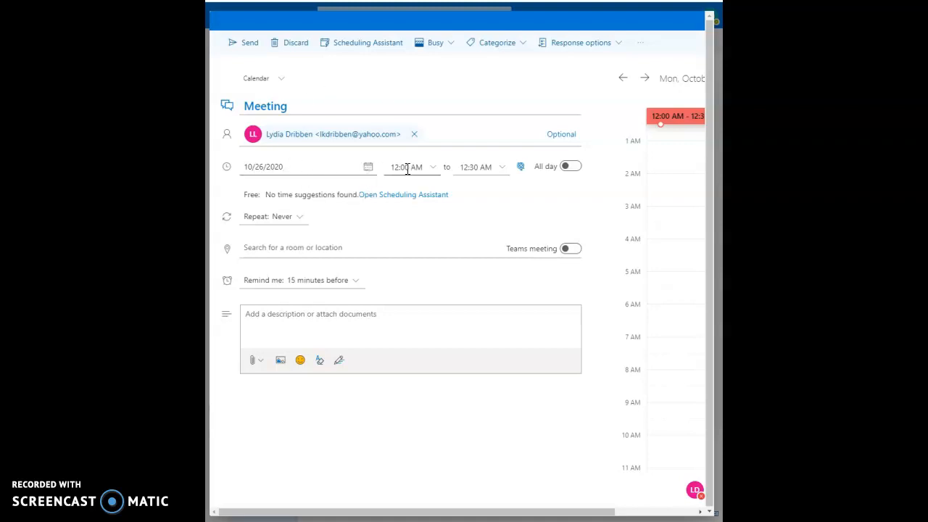
Step: Set the Meeting on 10/26/2020 to start at 12:00 PM
click(317, 166)
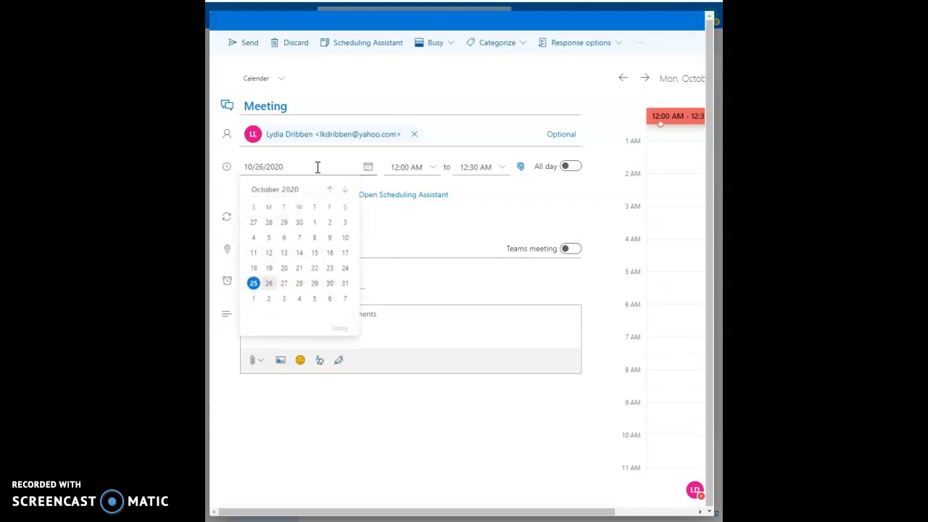
click(436, 171)
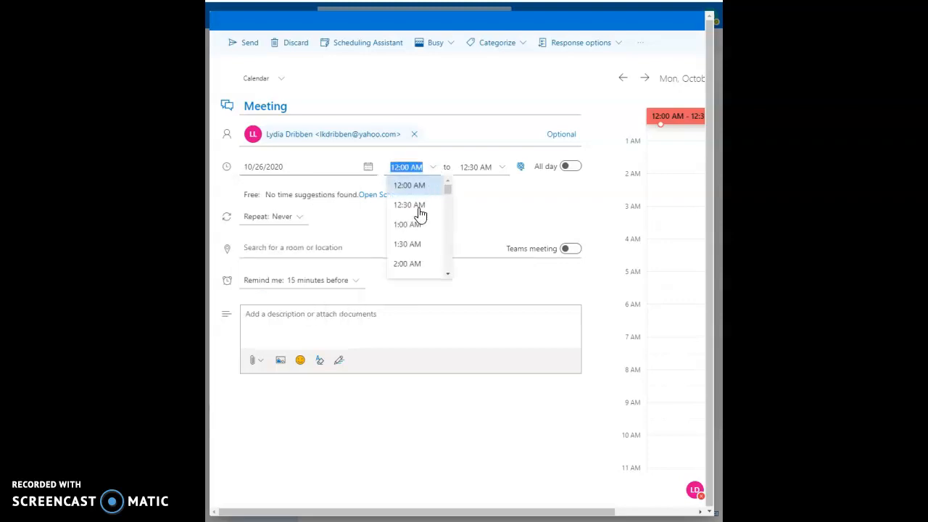
scroll(420, 237, down, 3)
scroll(420, 238, down, 6)
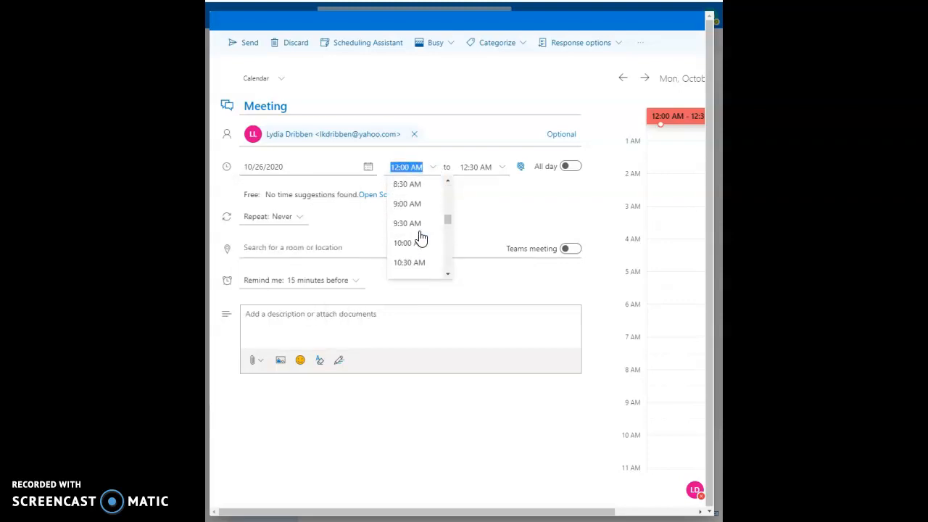
click(429, 204)
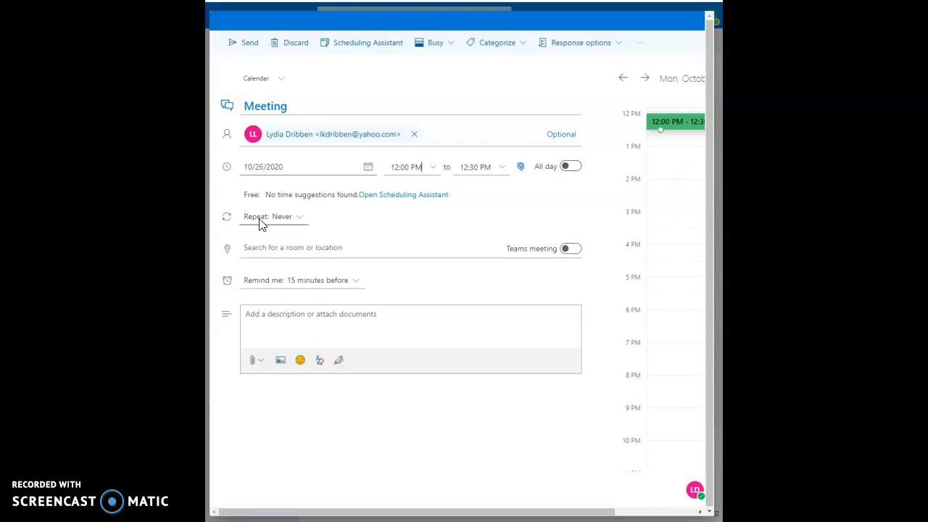
Step: Make it a Teams meeting with a reminder 1 day before, and send it
click(570, 249)
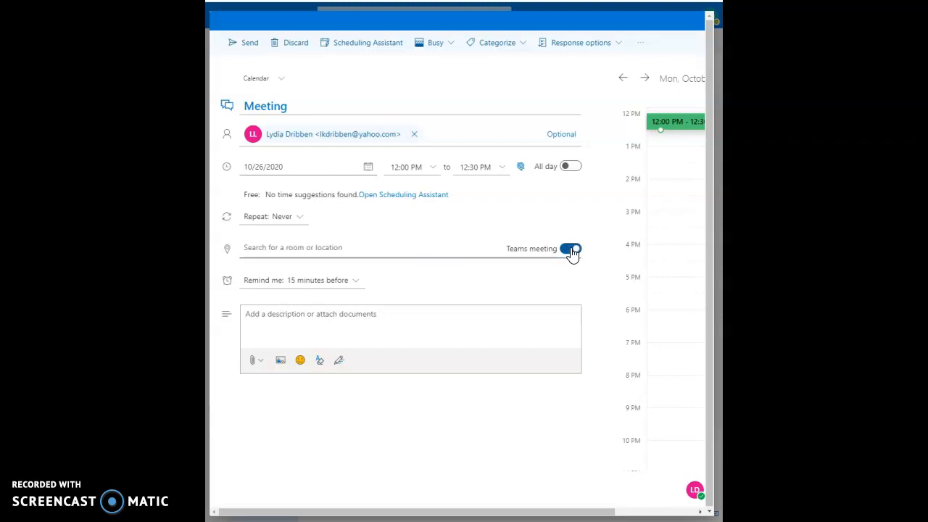
click(327, 286)
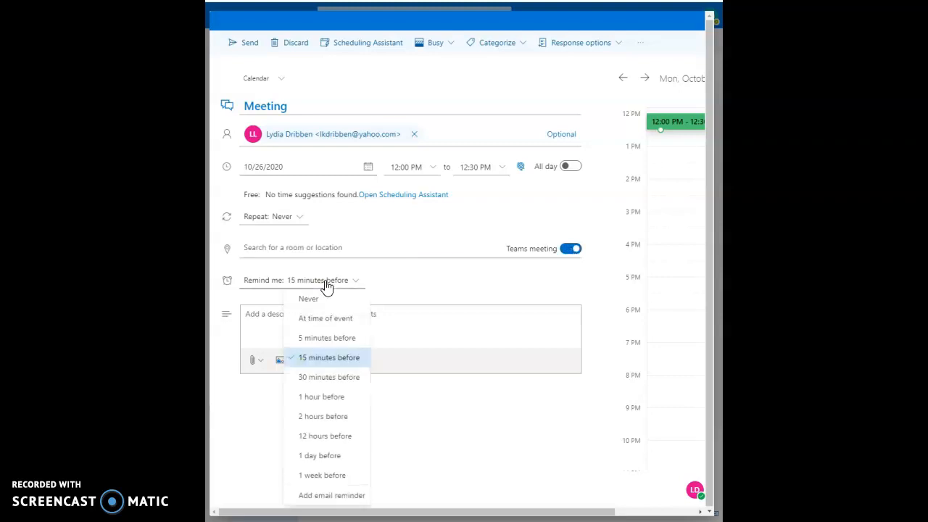
click(319, 462)
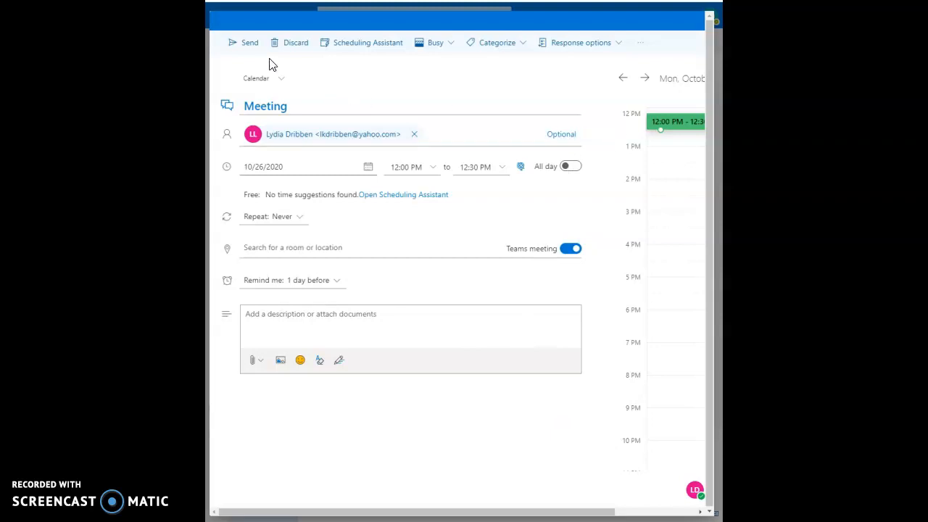
click(245, 46)
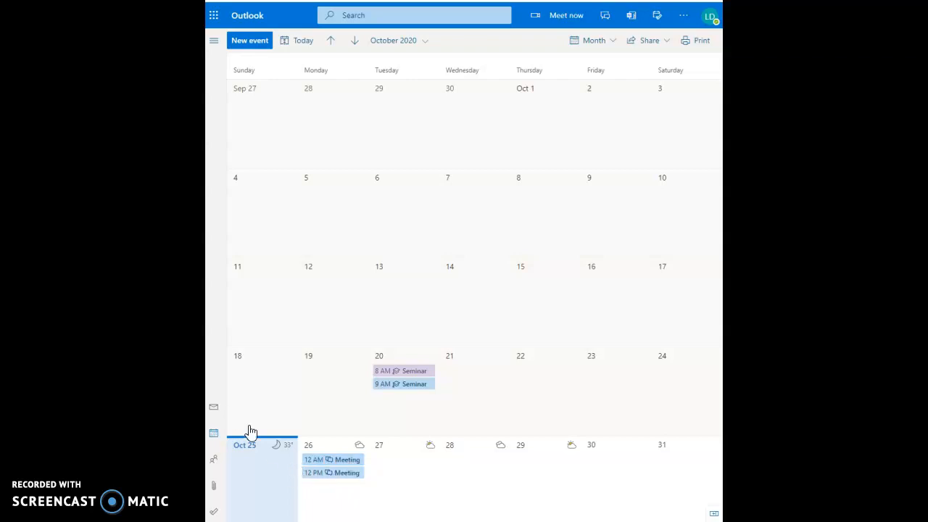
Step: Reschedule the 12 AM October 26 Meeting to start at 1:00 PM and send the update
click(318, 464)
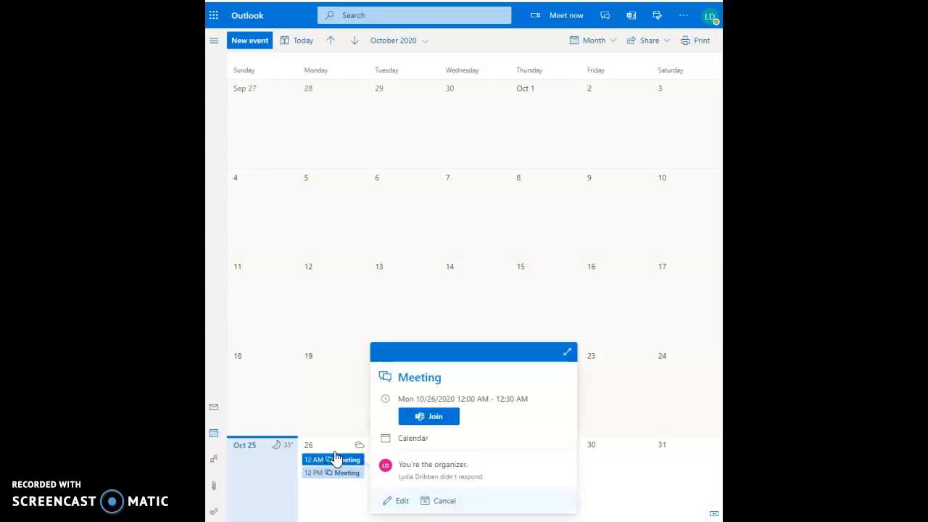
click(394, 501)
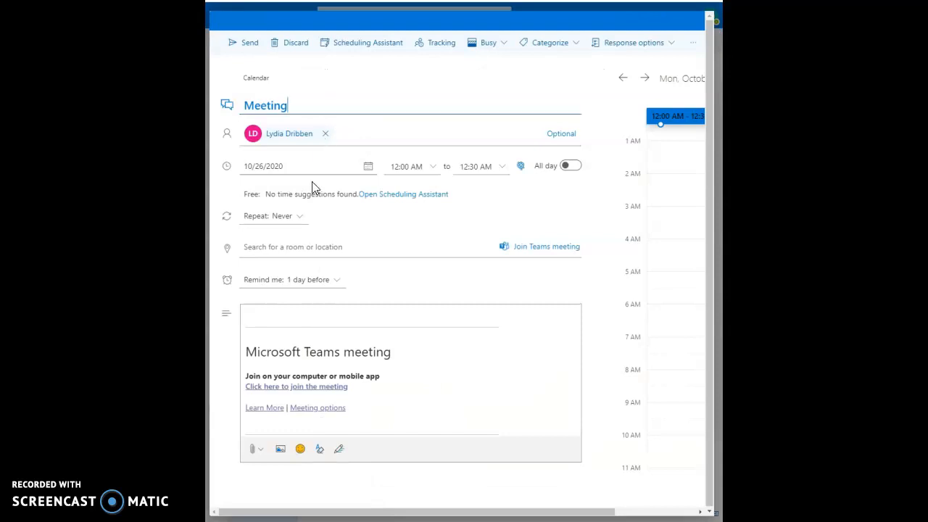
click(428, 167)
scroll(431, 251, down, 2)
scroll(430, 251, up, 1)
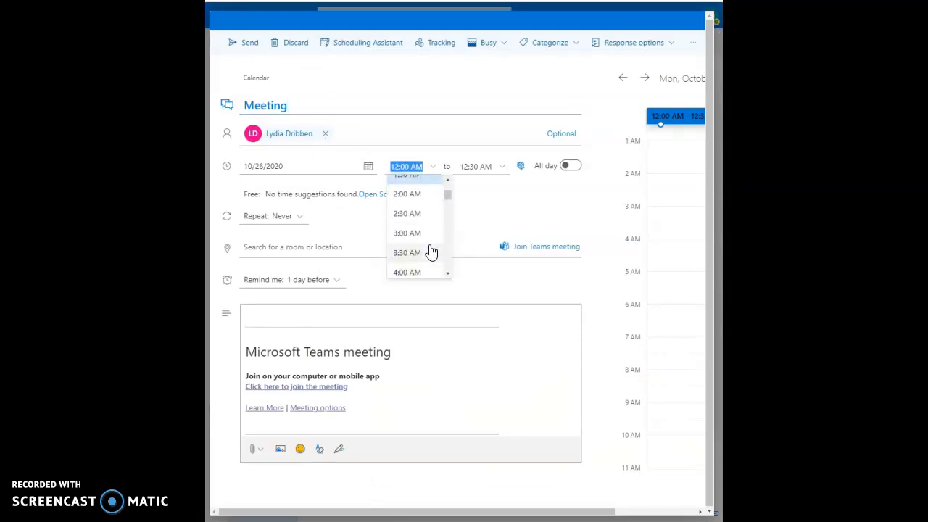
scroll(426, 201, down, 8)
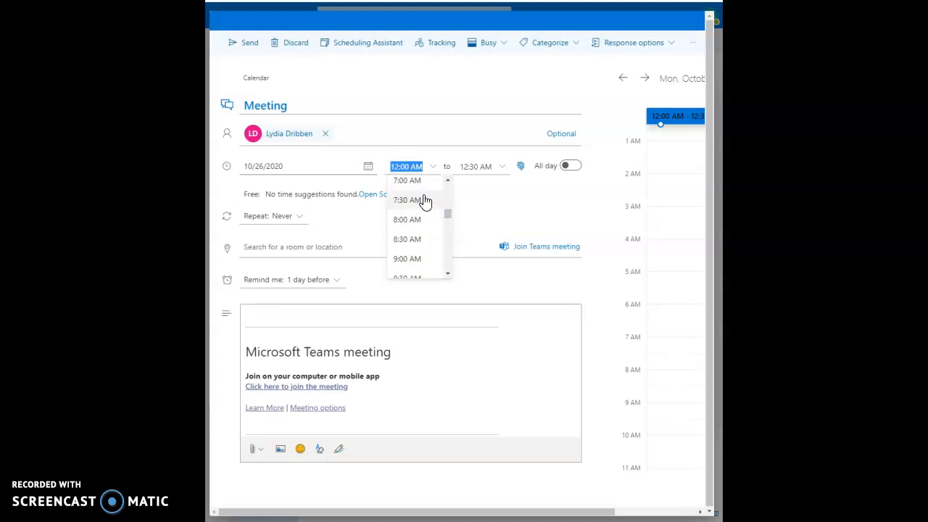
scroll(425, 206, up, 1)
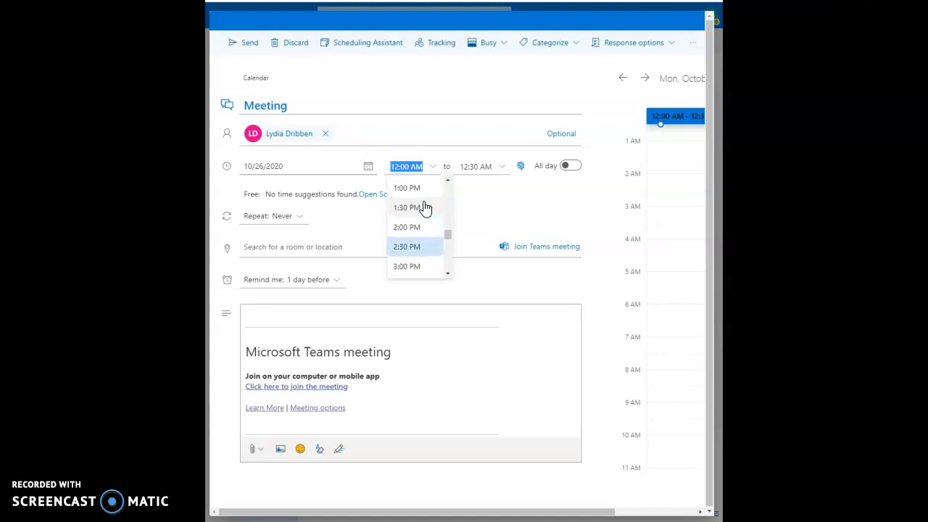
scroll(420, 210, up, 1)
click(418, 221)
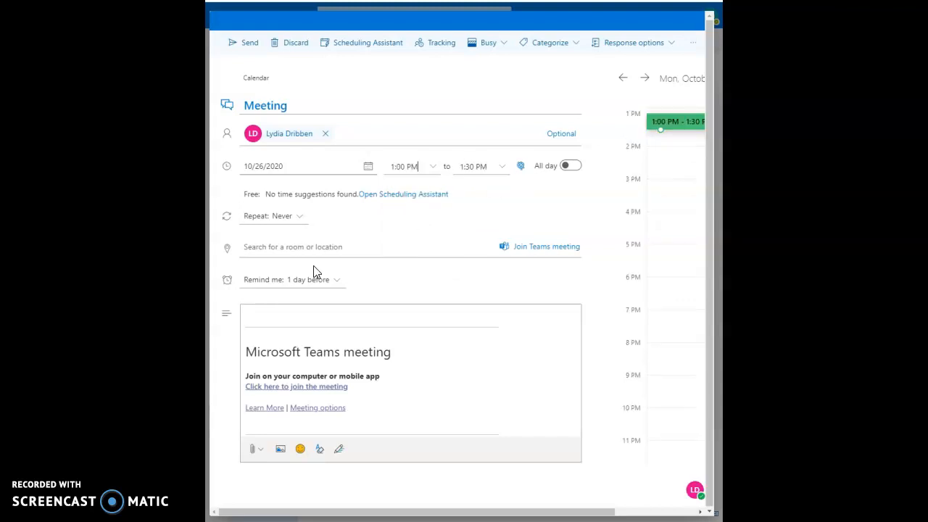
click(248, 43)
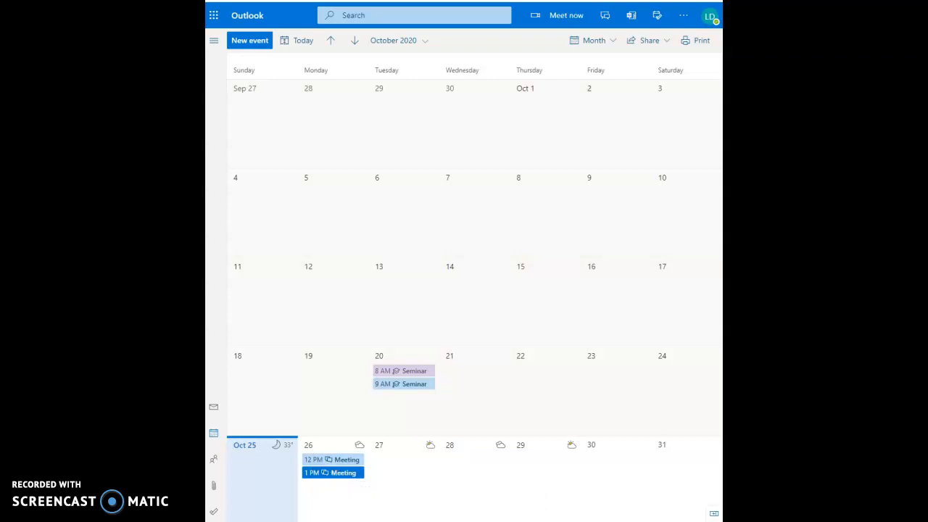
click(214, 44)
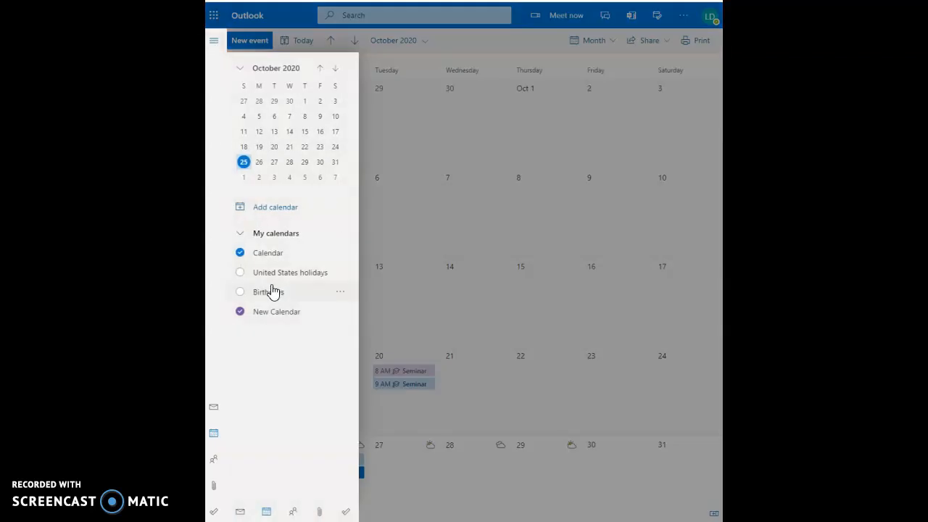
click(218, 40)
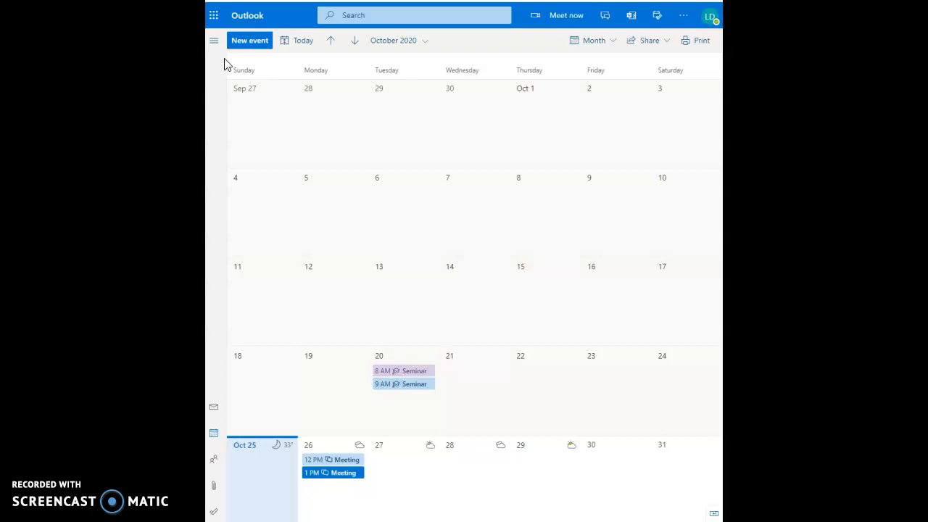
click(214, 41)
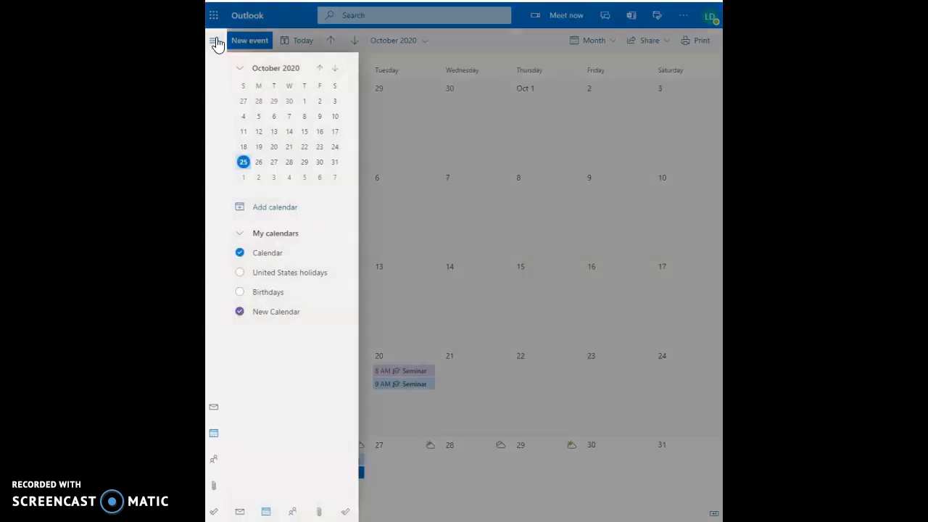
click(275, 262)
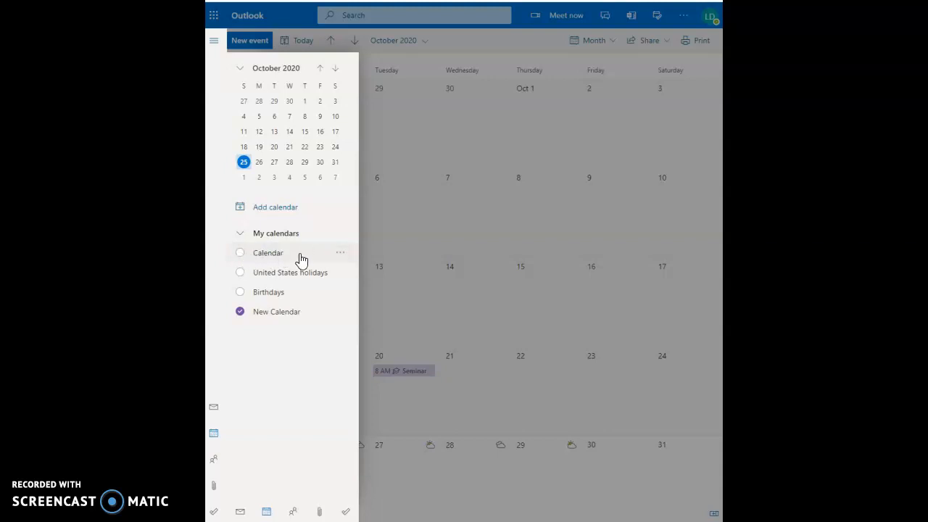
click(430, 242)
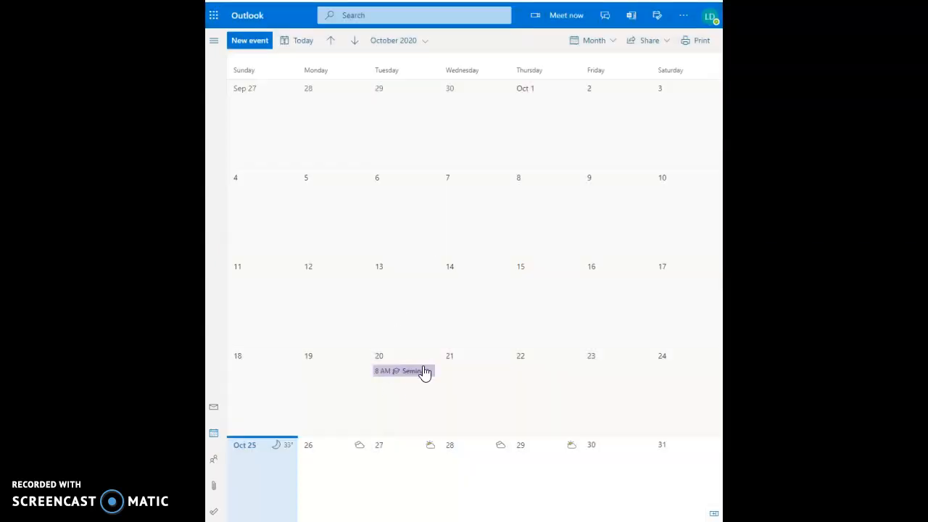
click(214, 41)
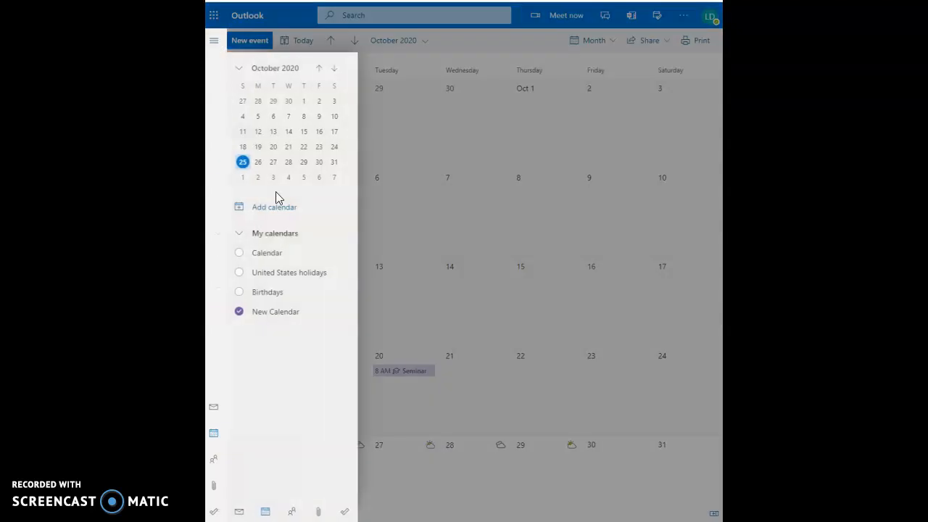
click(268, 252)
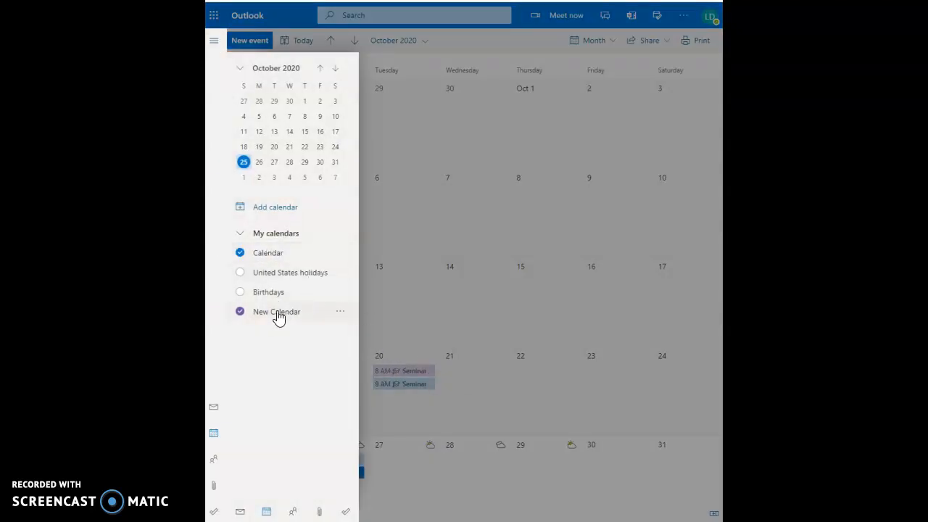
click(276, 317)
click(277, 318)
click(213, 41)
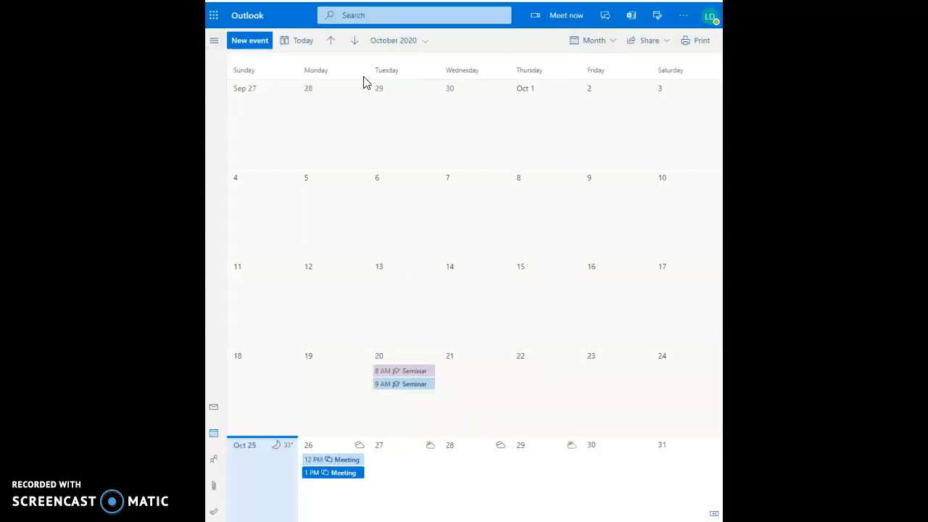
Step: Leave the calendar layout options and show the side pane listing My calendars
click(613, 41)
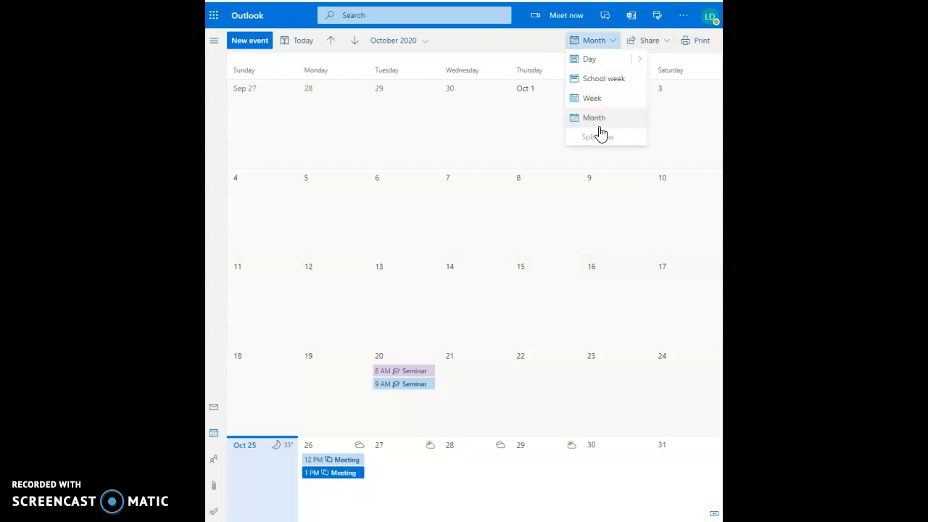
mouse_move(642, 63)
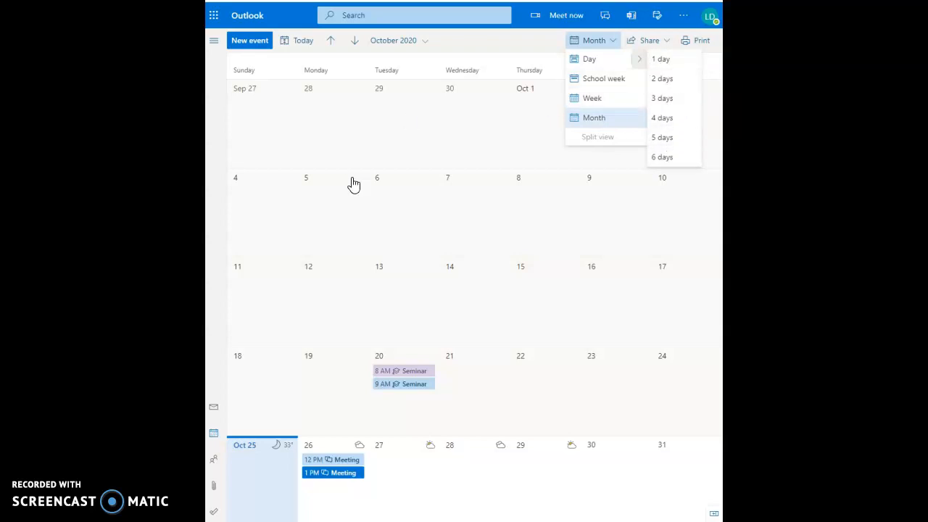
click(214, 41)
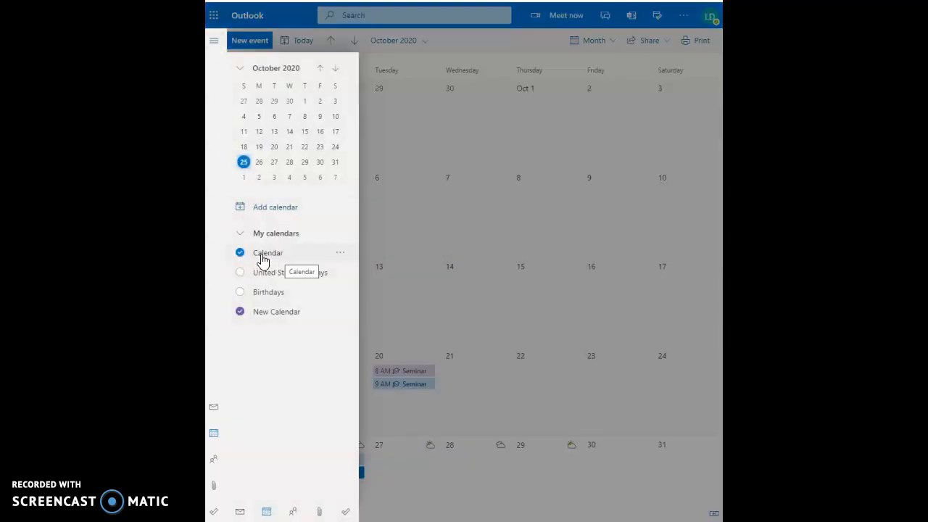
Step: Give the main Calendar a charm icon
click(340, 254)
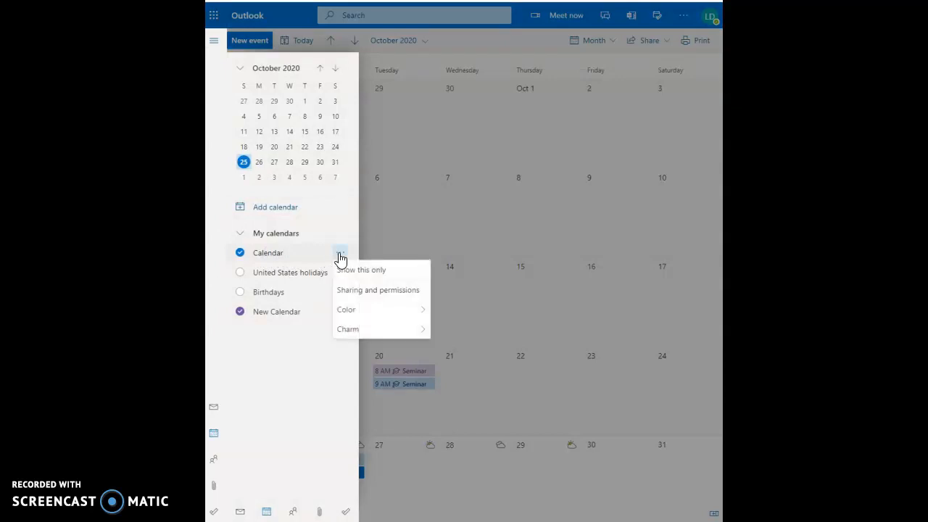
mouse_move(377, 313)
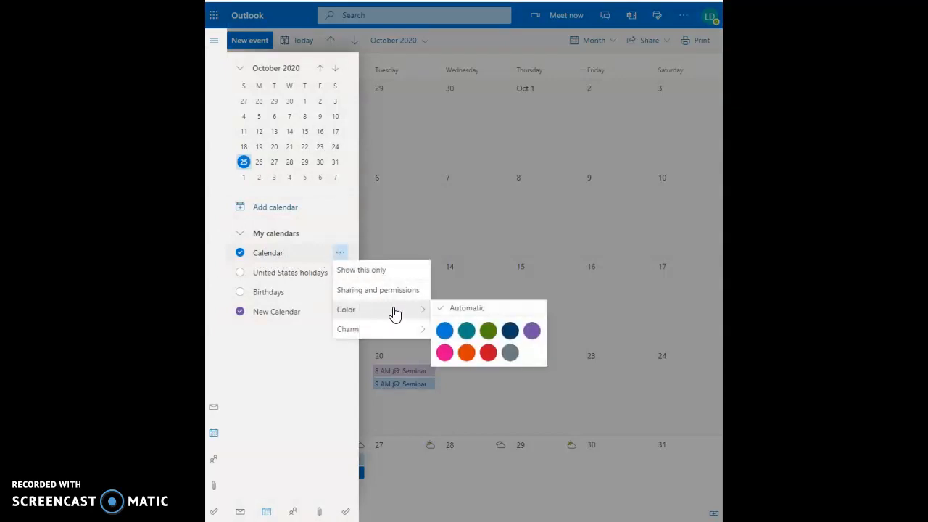
mouse_move(417, 329)
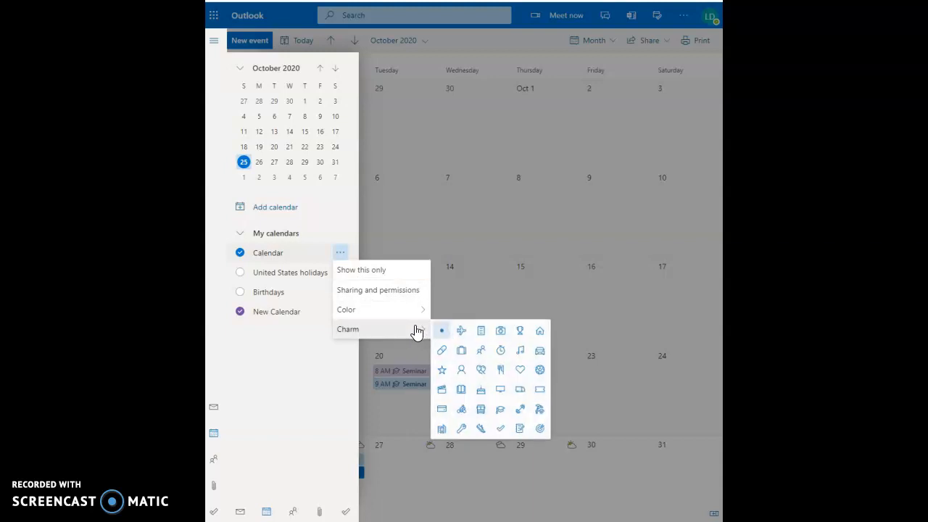
click(482, 331)
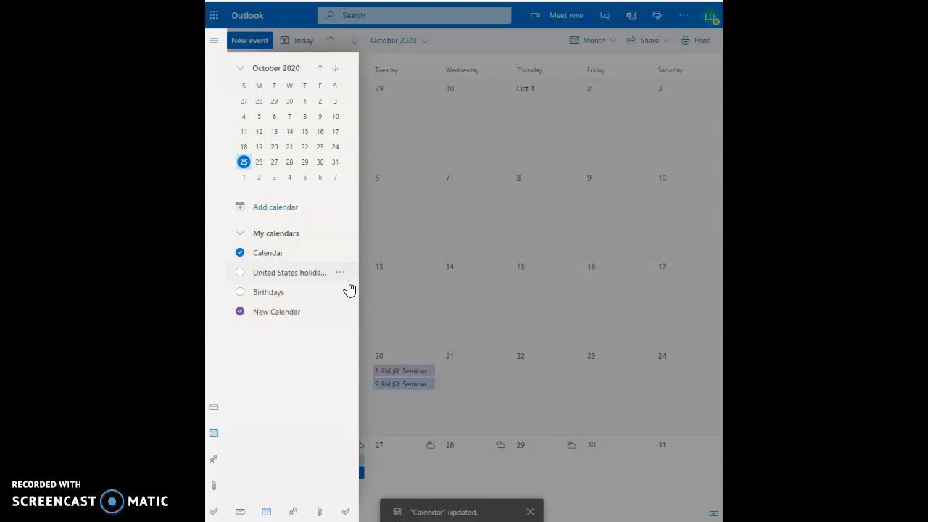
Step: Change the main Calendar's colour to green
click(340, 254)
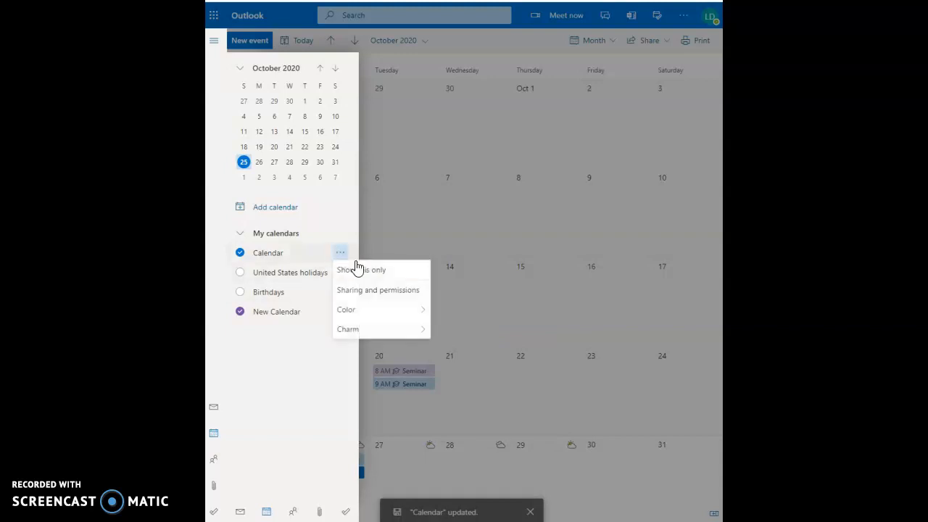
mouse_move(408, 312)
click(489, 328)
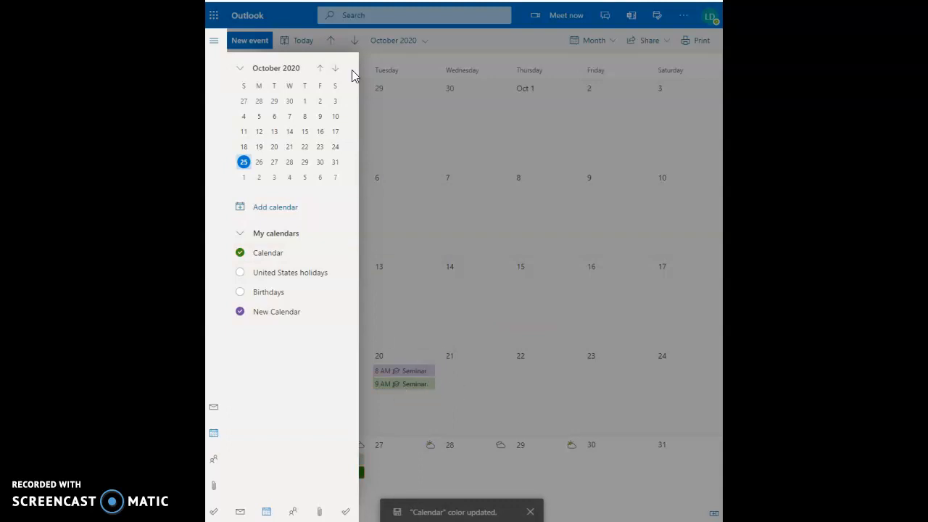
click(217, 42)
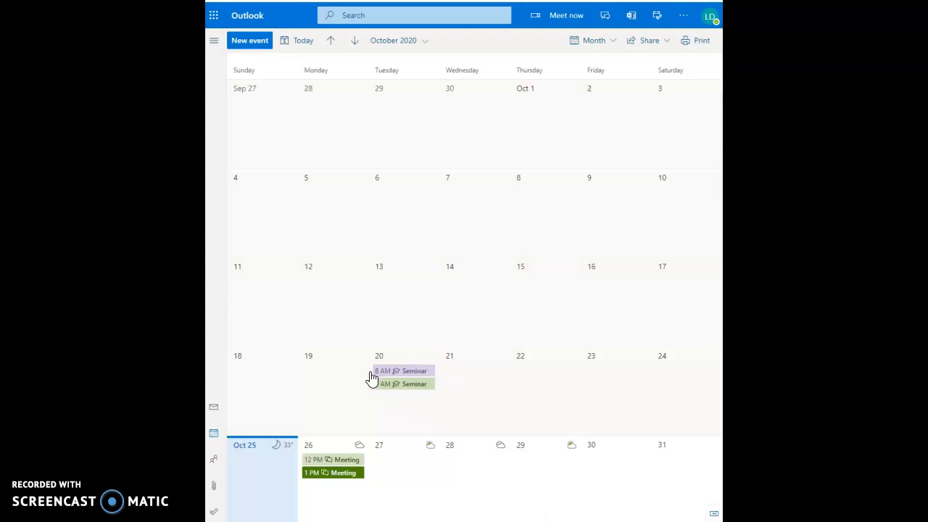
click(214, 40)
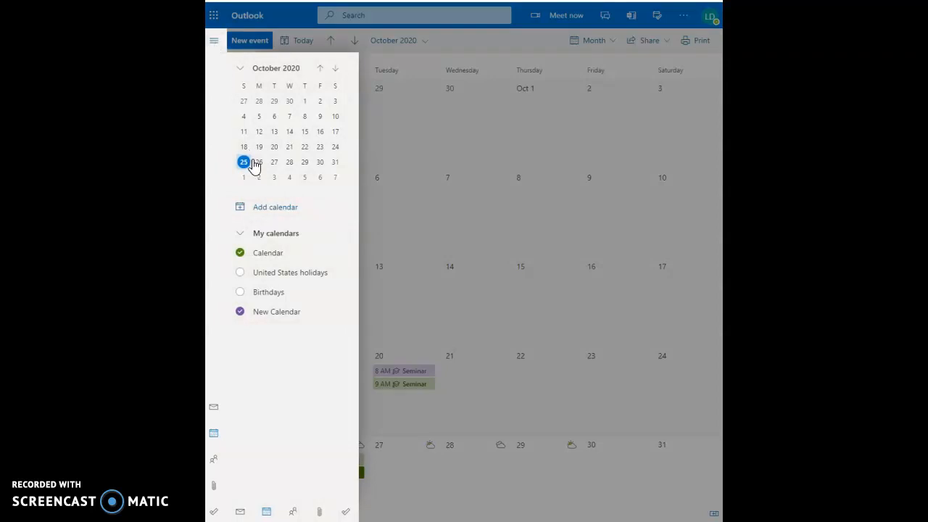
Step: Create a blank pink calendar named 'boss calendar' with a person charm under My calendars
click(273, 211)
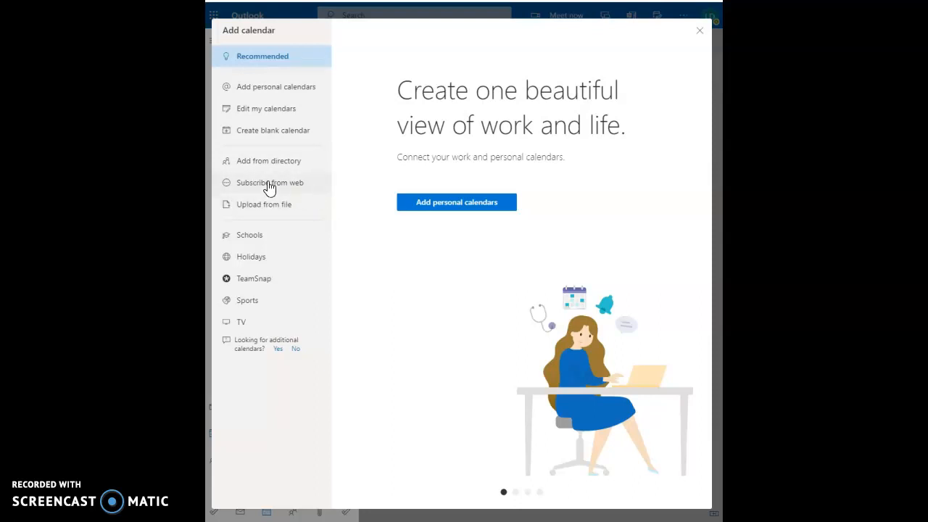
click(288, 133)
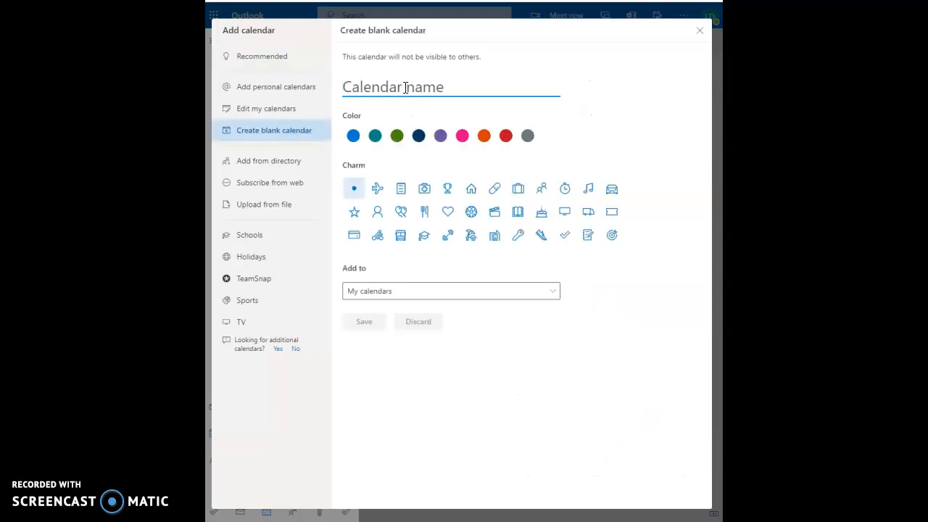
text(bos)
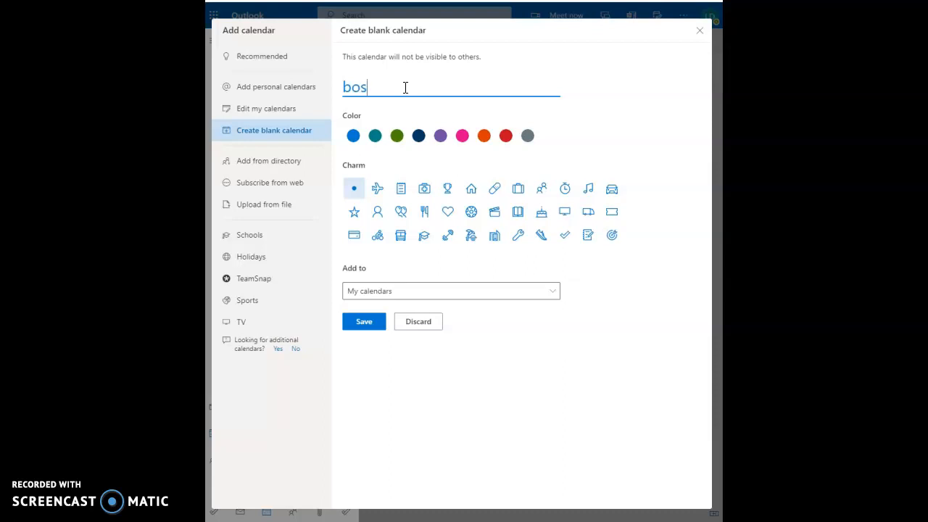
text(s calendar)
click(462, 139)
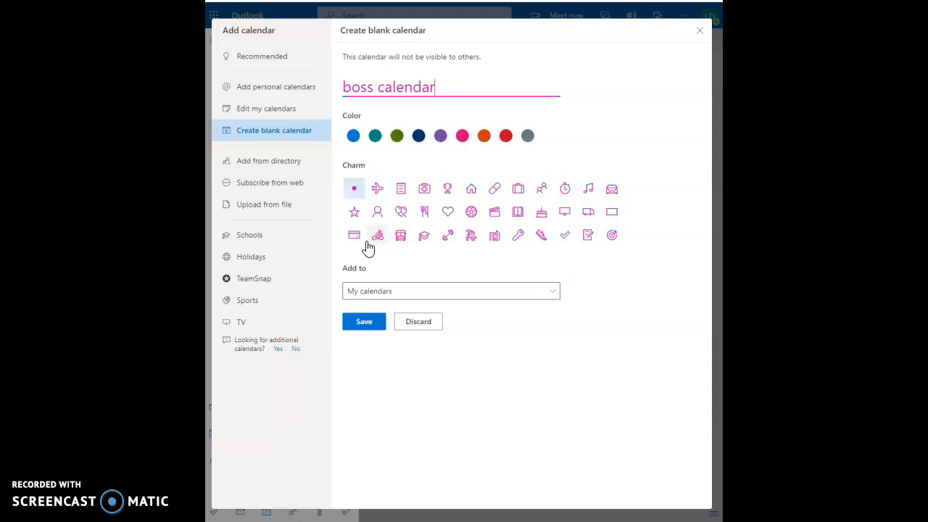
click(378, 214)
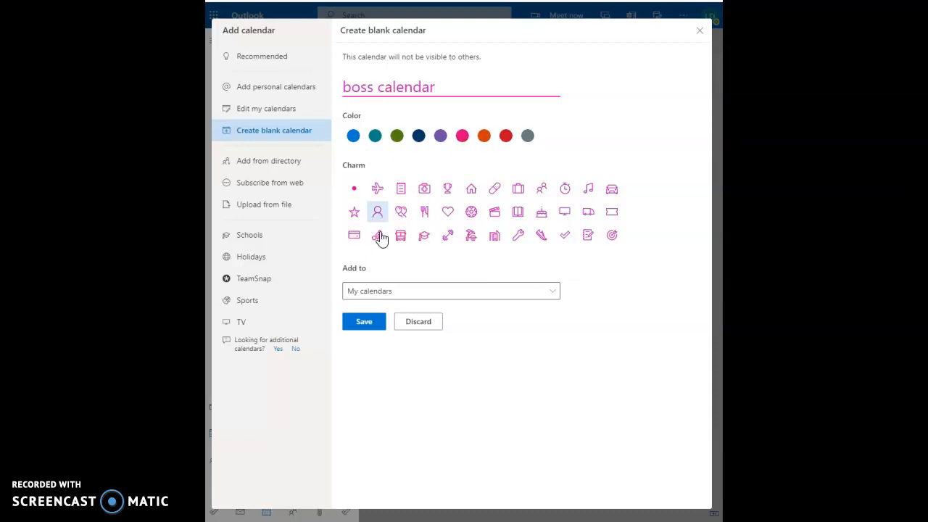
click(463, 300)
click(449, 310)
click(364, 324)
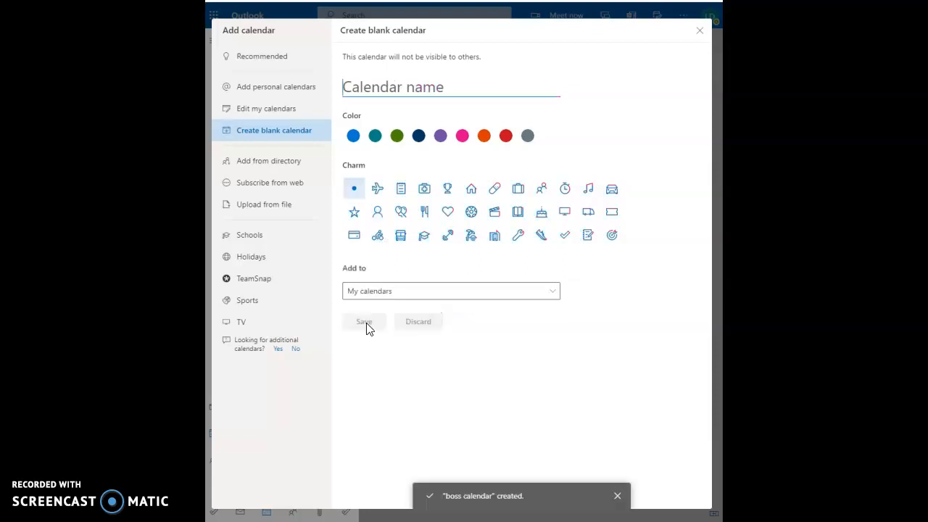
click(700, 33)
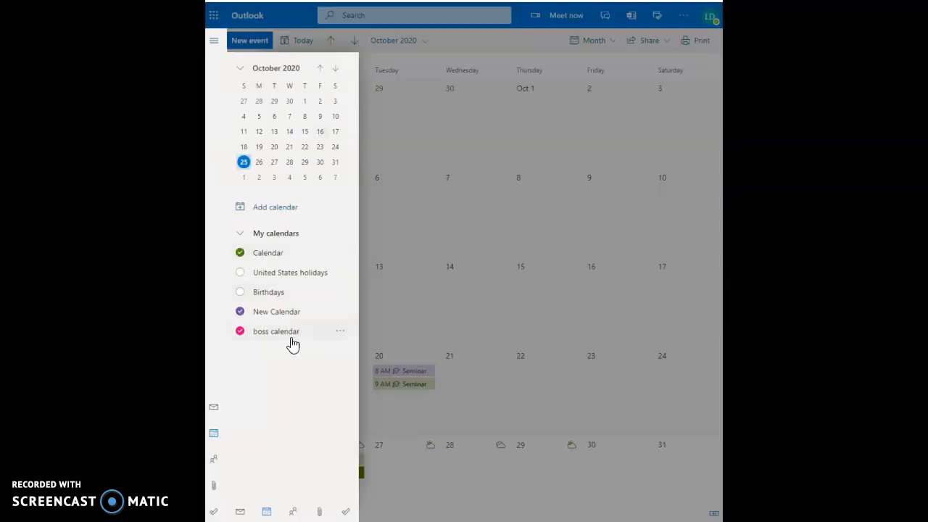
Step: Add a 9:00 AM October 5 event titled with the rep's name and 'Sales Representative for Small Home Appliances'
click(214, 41)
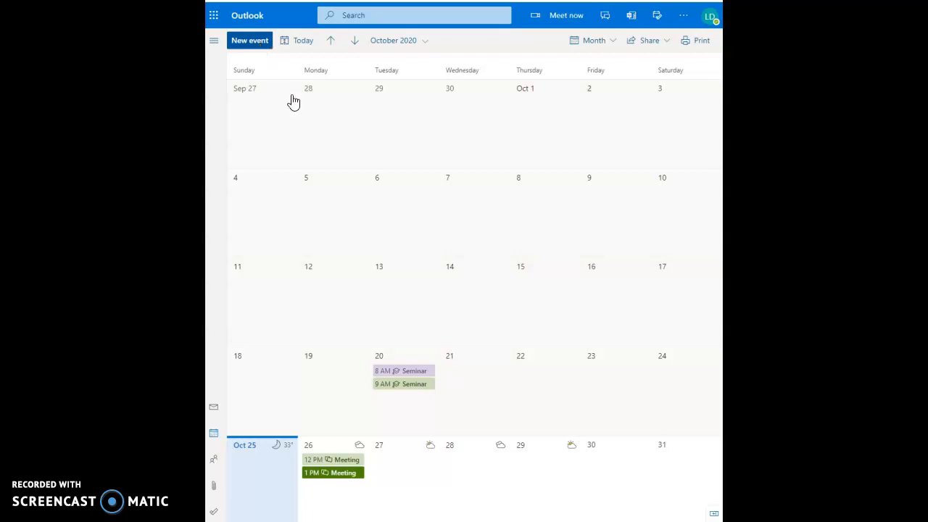
click(328, 232)
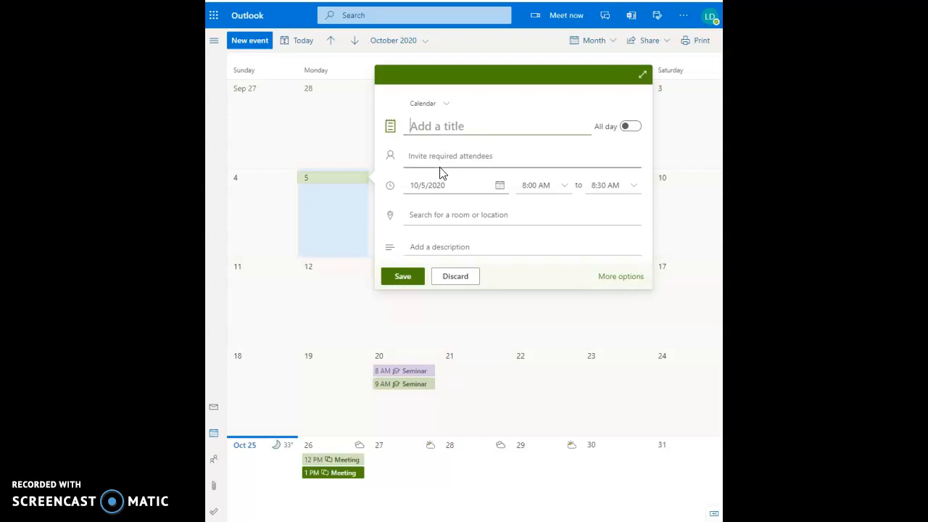
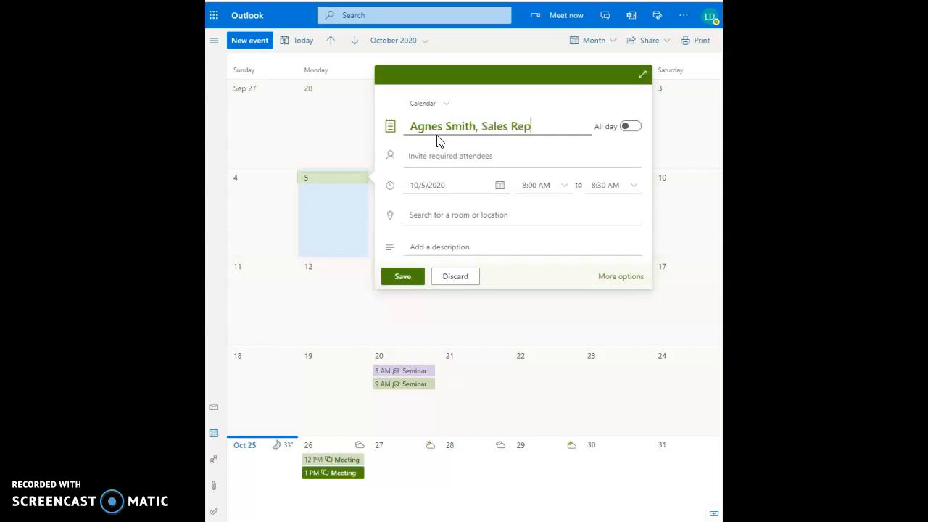
text(resentative for Small Home Apl=)
key(BackSpace)
key(BackSpace)
text(pliances)
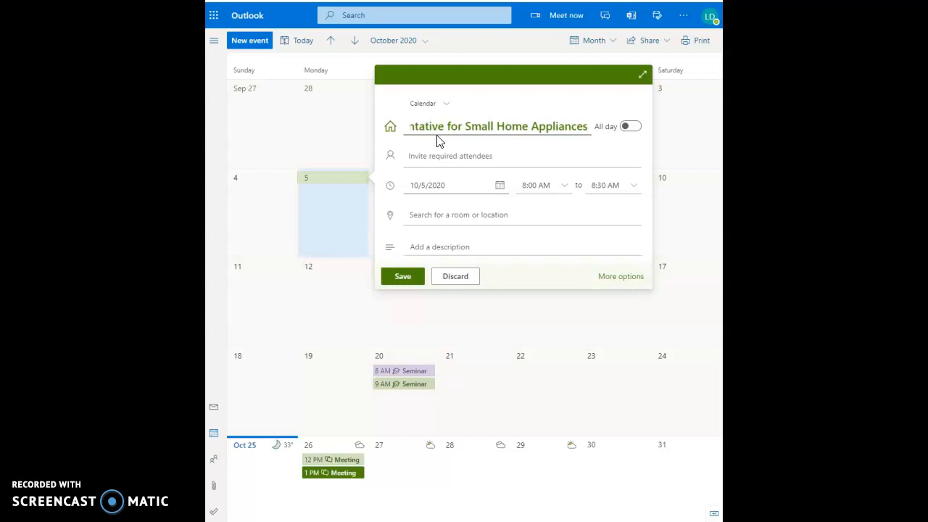
click(558, 190)
click(565, 188)
click(554, 248)
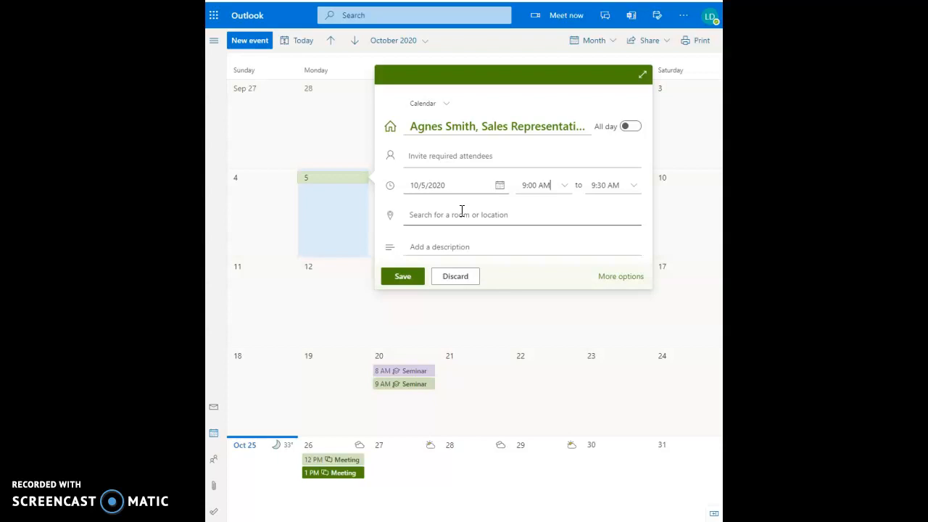
click(406, 278)
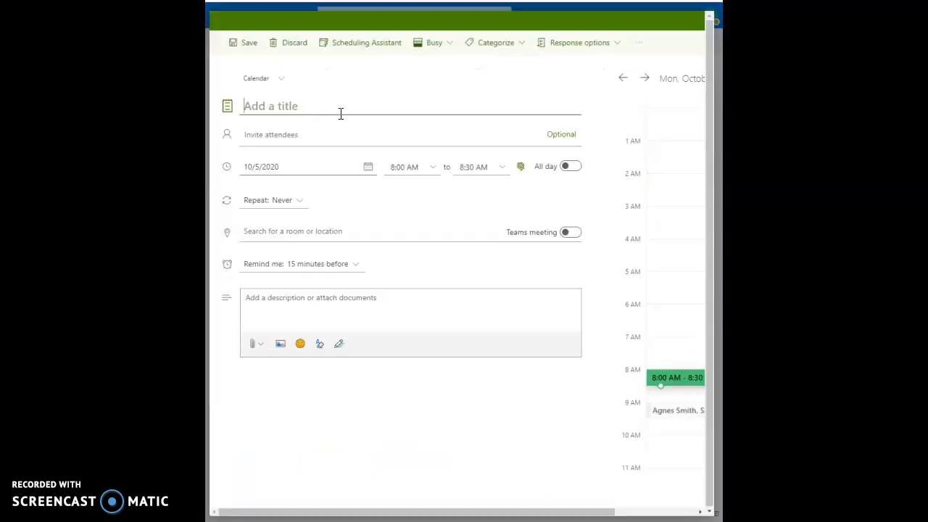
Step: Move the event date to 10/7/2020 and title it with the rep's name and 'Sales Representative for Home Gadgets'
click(336, 165)
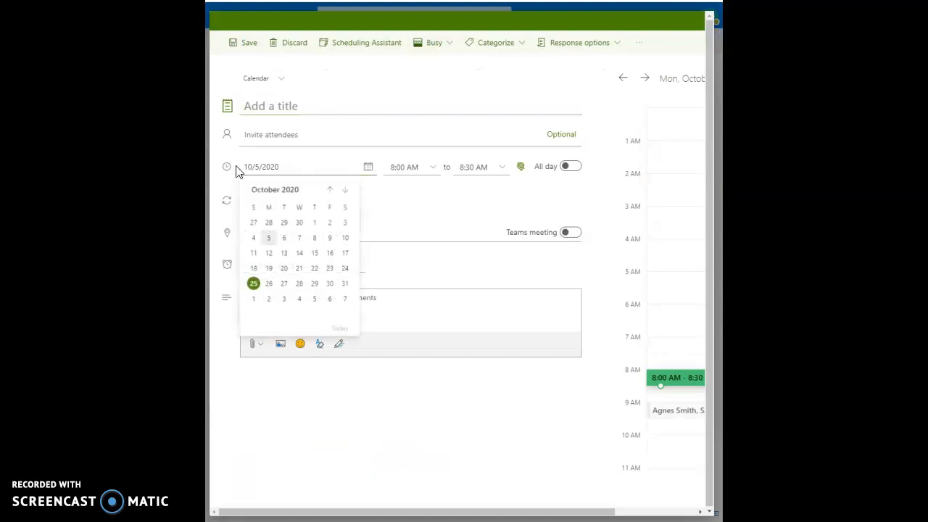
click(261, 167)
key(BackSpace)
text(7)
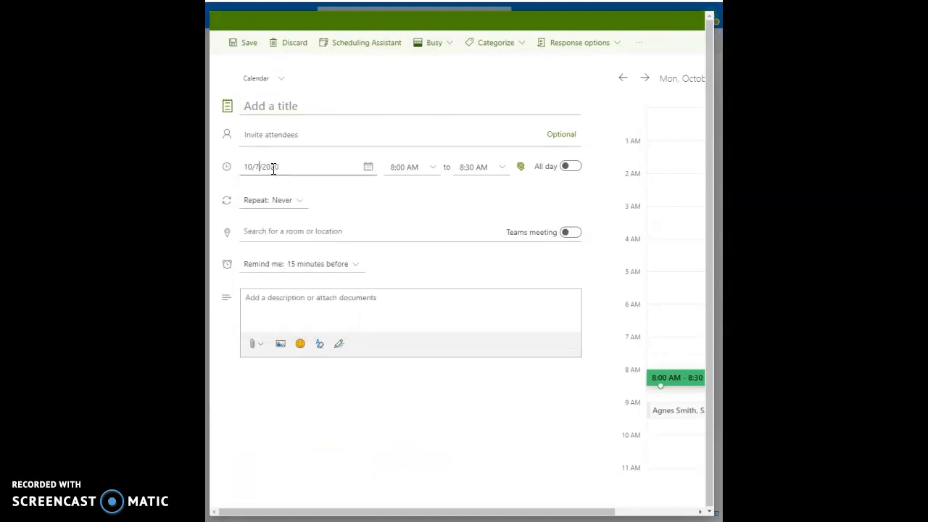
click(288, 107)
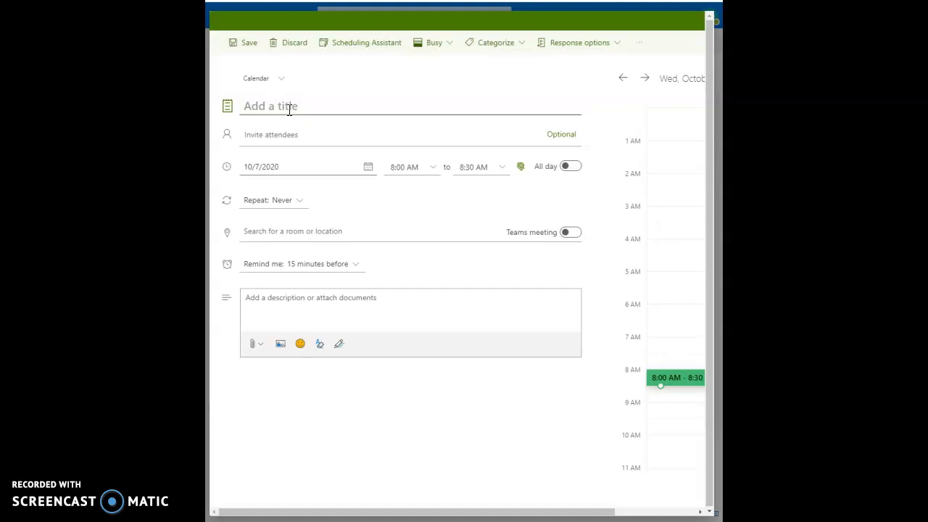
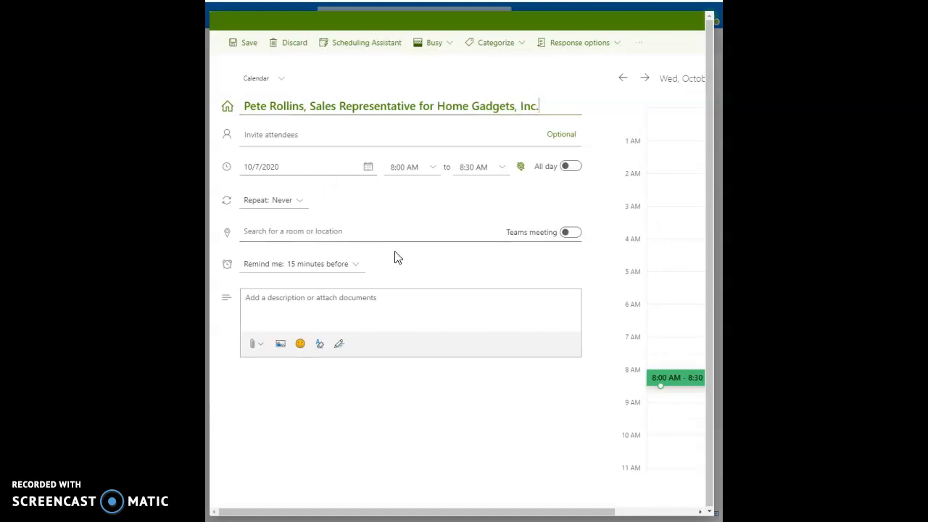
Step: Set the event to run 10:00–11:00 AM and save it
click(415, 163)
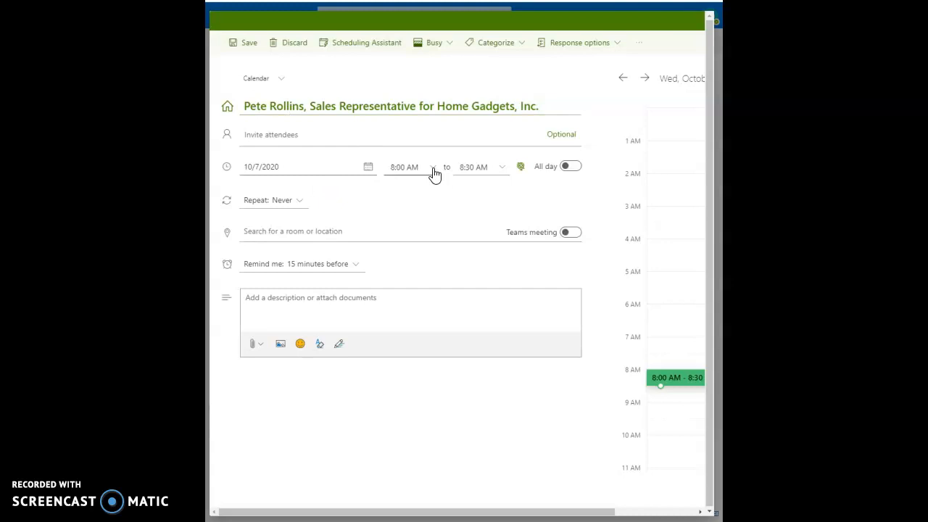
click(432, 171)
click(424, 264)
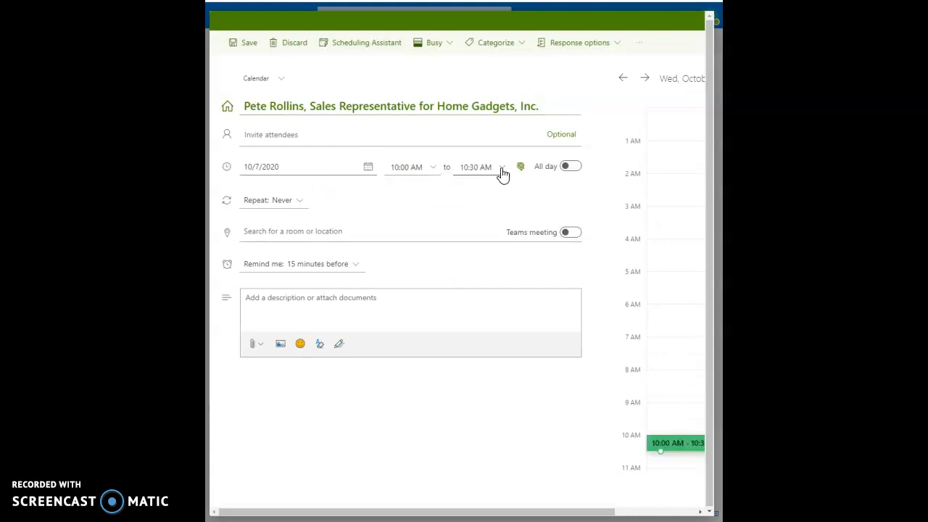
click(500, 174)
click(496, 206)
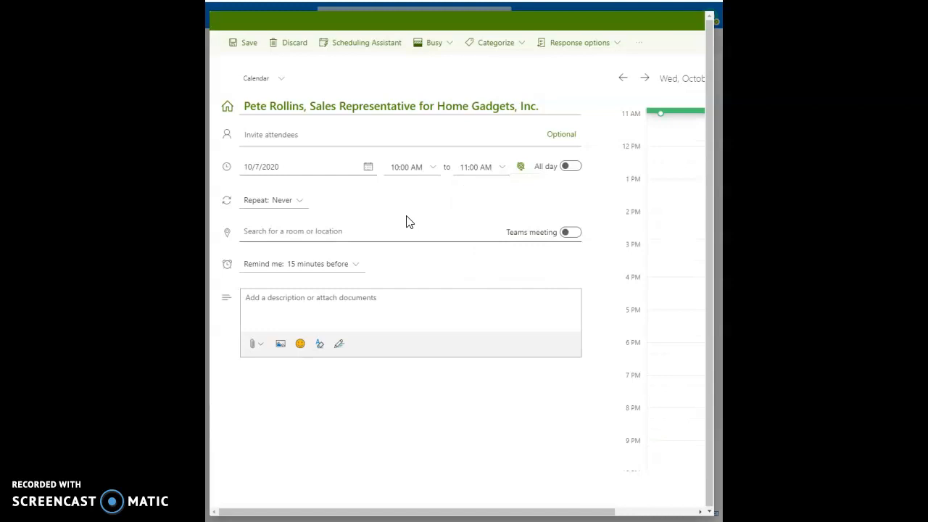
click(243, 42)
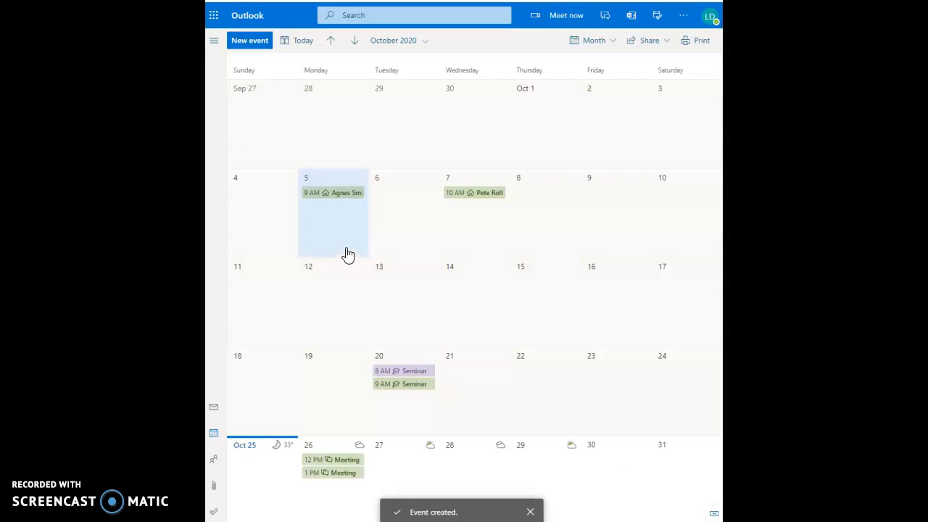
click(402, 203)
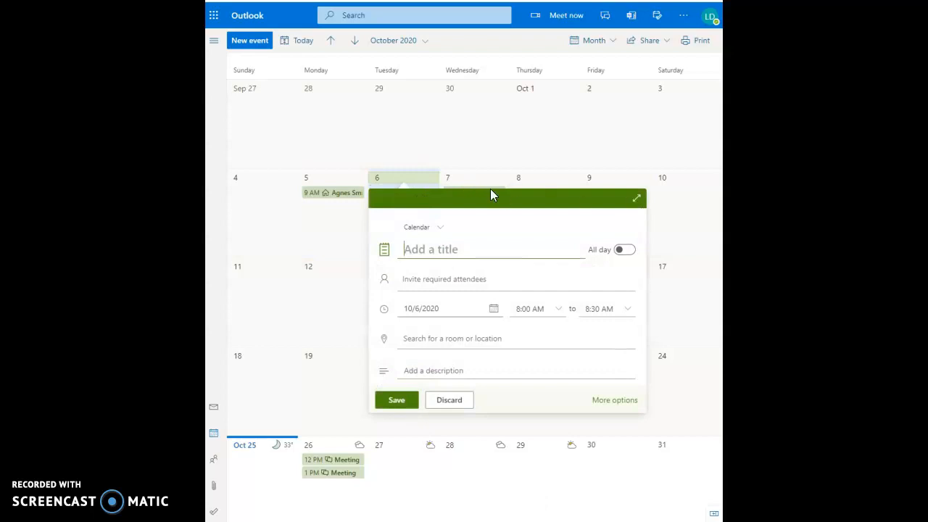
Step: Start a new October 7 event titled with the manager's name, Eastern region manager of Modern Appliances, Inc
click(466, 177)
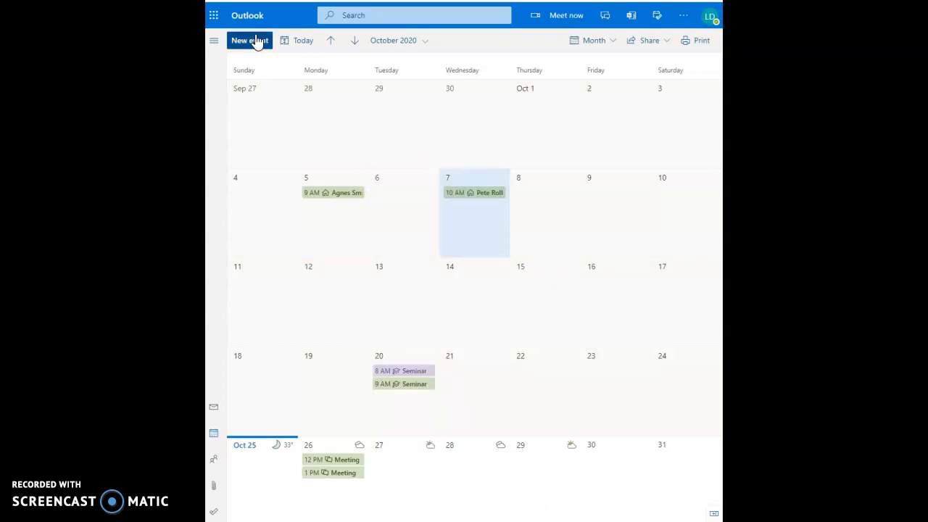
click(255, 40)
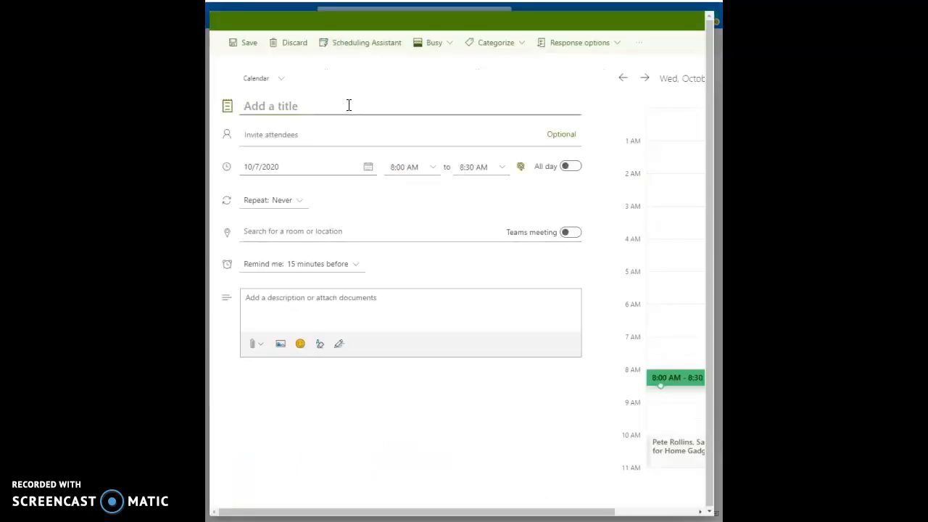
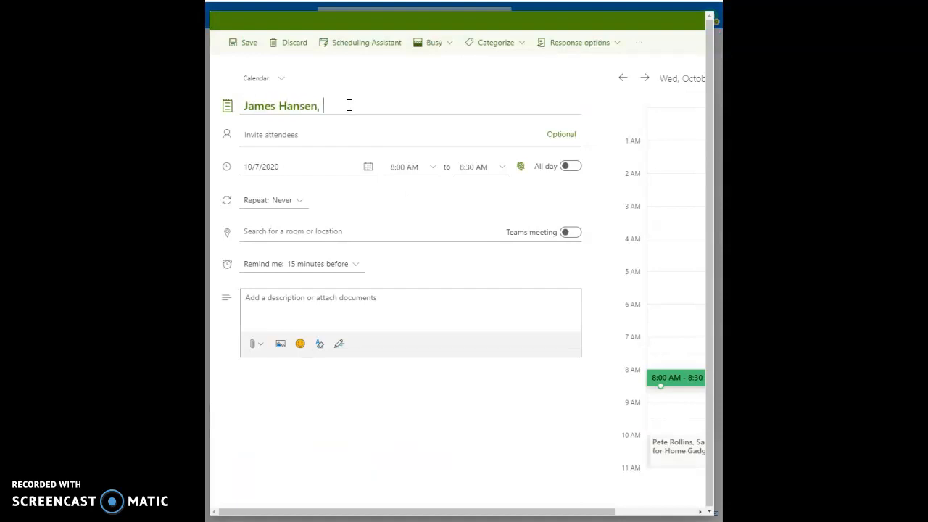
text(, Manager of the Easter)
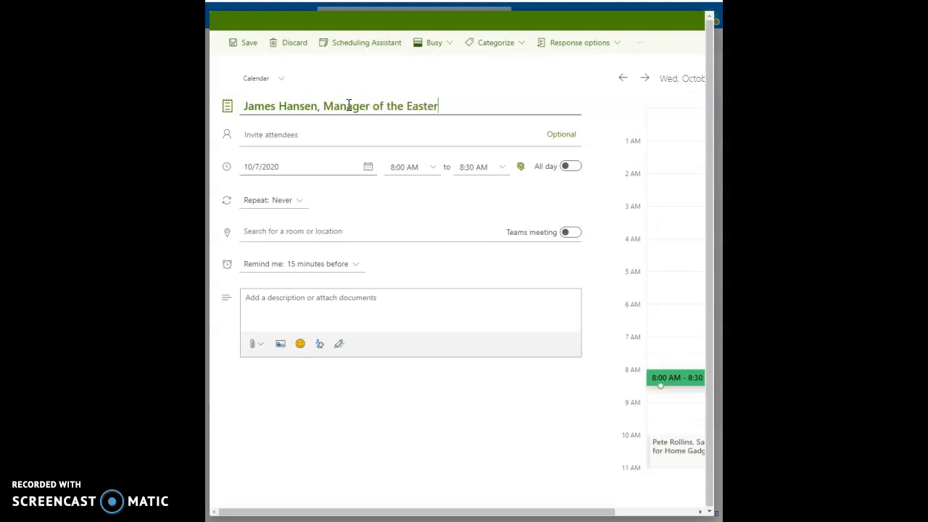
text(n region of Moden)
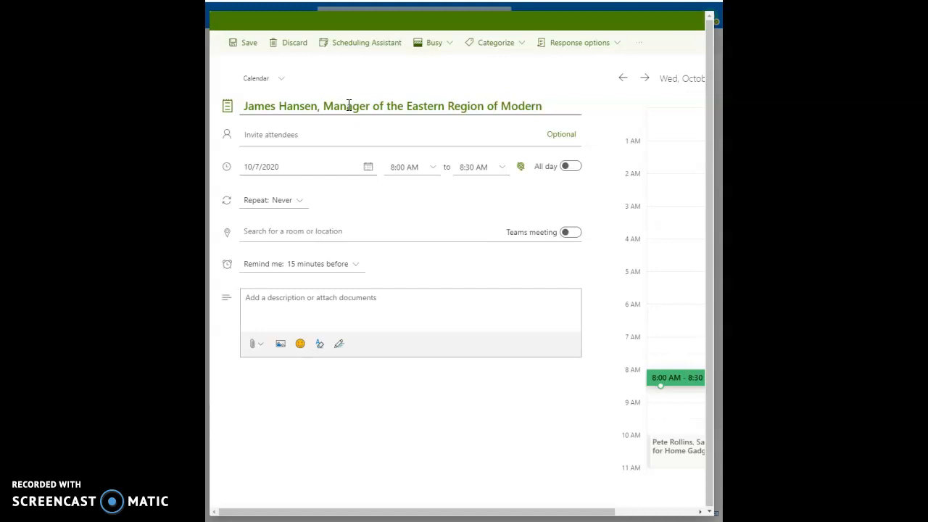
key(BackSpace)
key(BackSpace)
text(Appliances, Inc.)
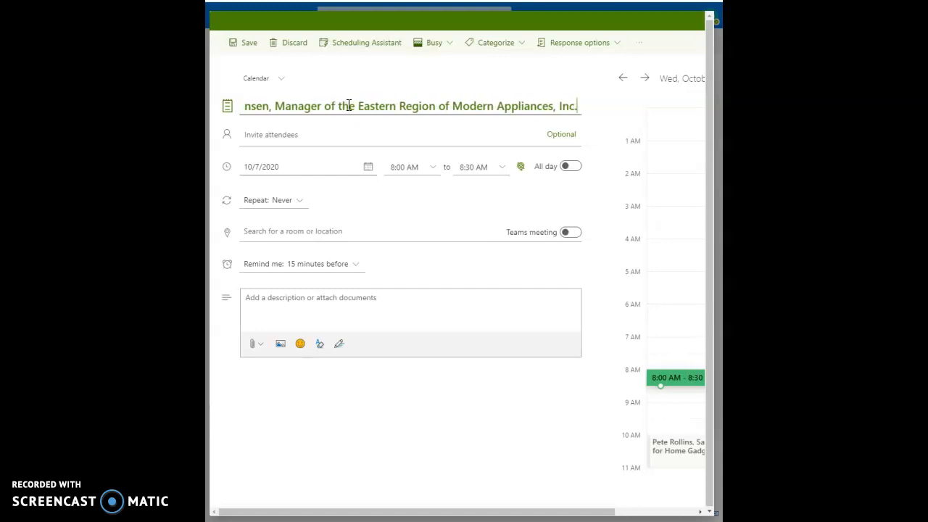
Step: Set the manager event to 11:00 AM–12:30 PM and save it
click(425, 167)
scroll(421, 267, down, 3)
click(424, 262)
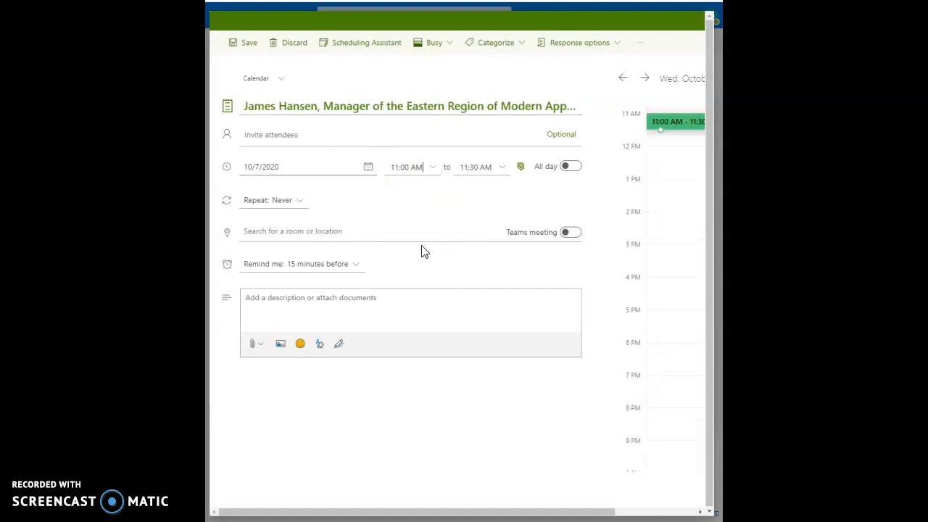
click(488, 168)
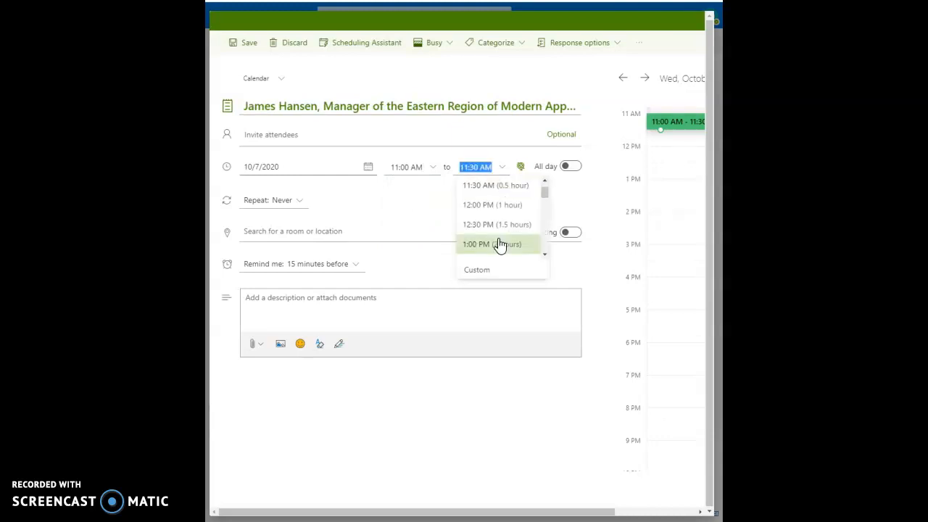
scroll(500, 244, up, 2)
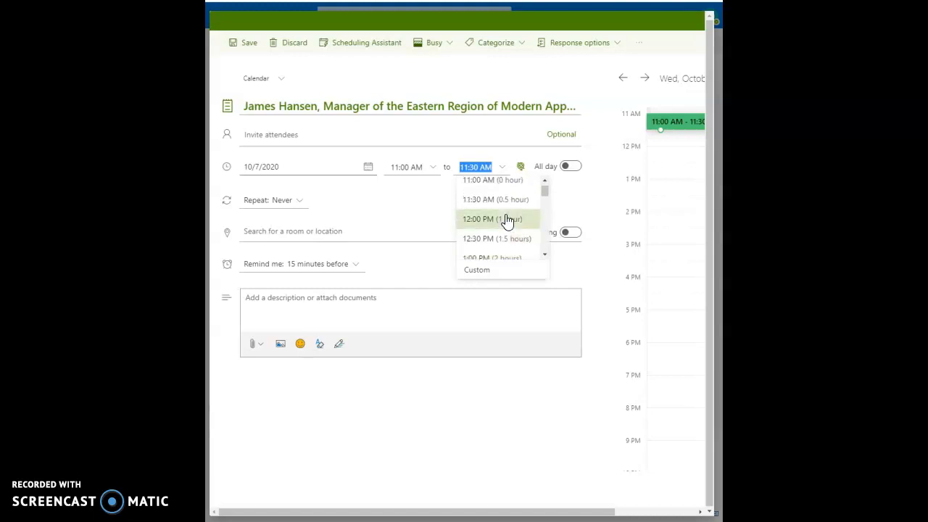
click(503, 240)
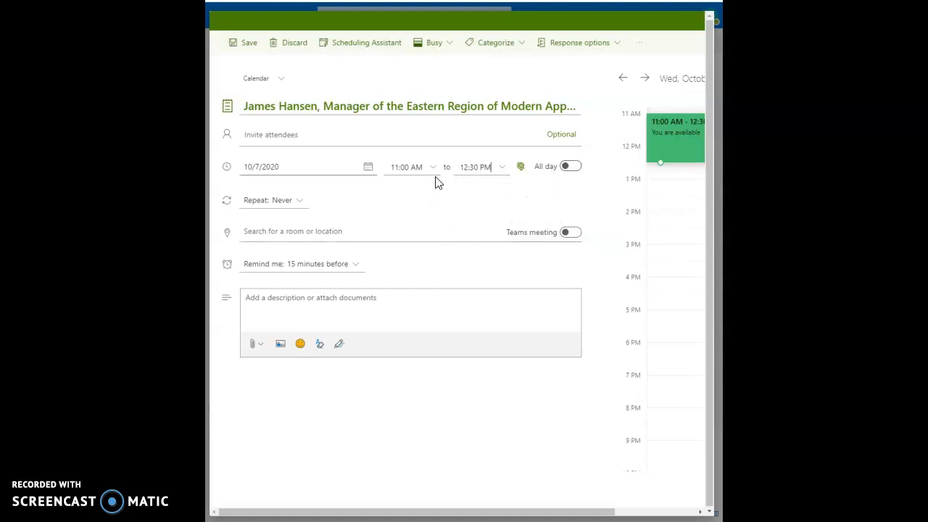
click(243, 44)
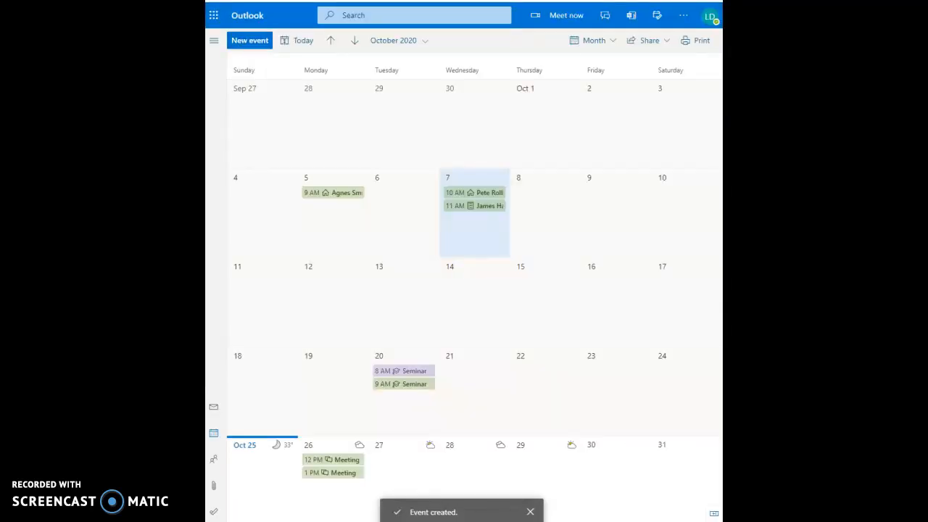
click(244, 44)
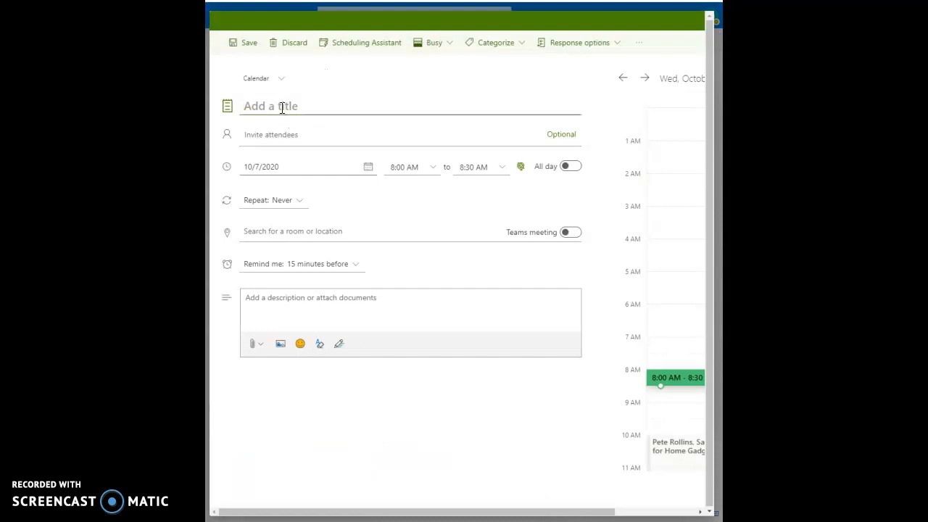
Step: Create a lunch event with the manager starting 12:00 PM on 10/8/2020 and save it
text(Lunch)
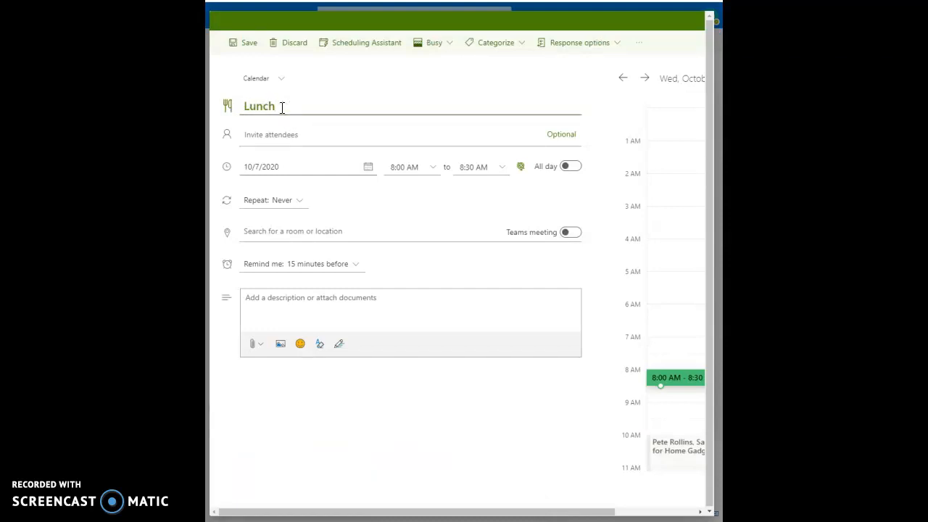
text( with Mr. Hansen)
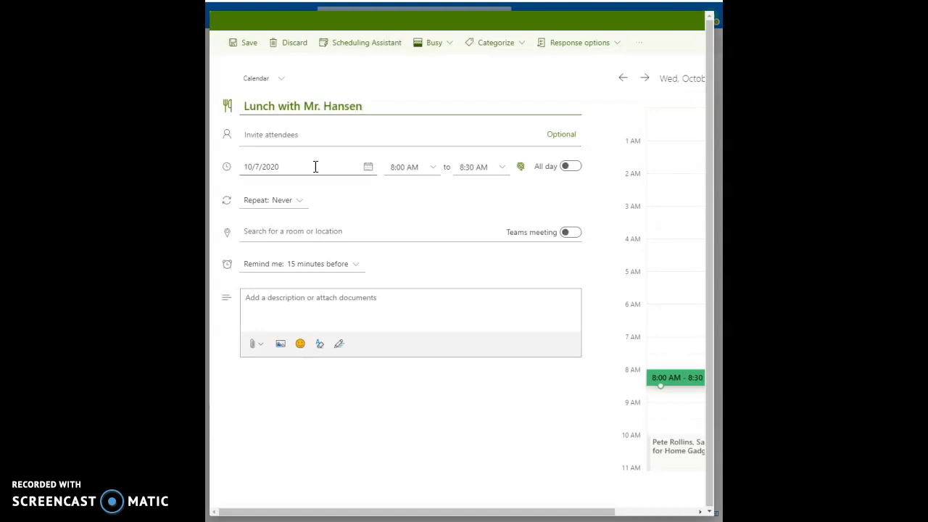
click(433, 174)
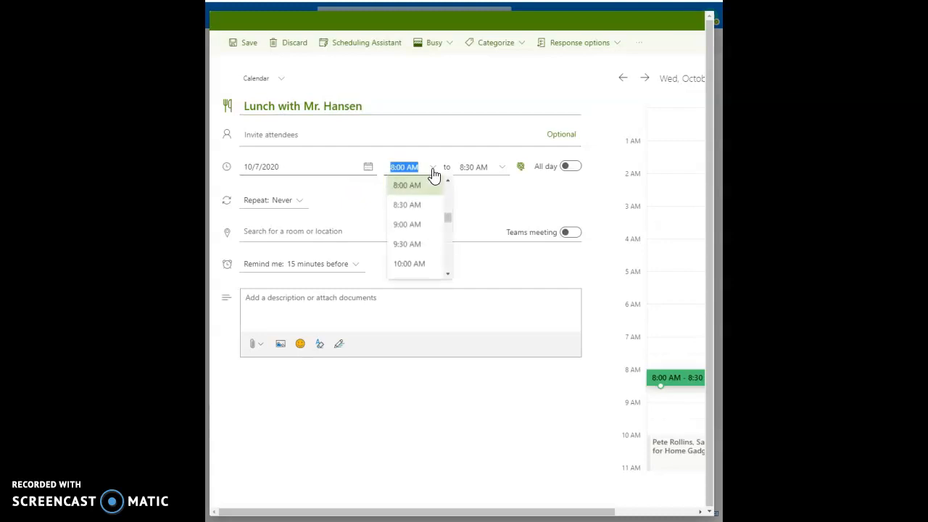
scroll(415, 258, down, 3)
scroll(415, 259, down, 2)
click(418, 219)
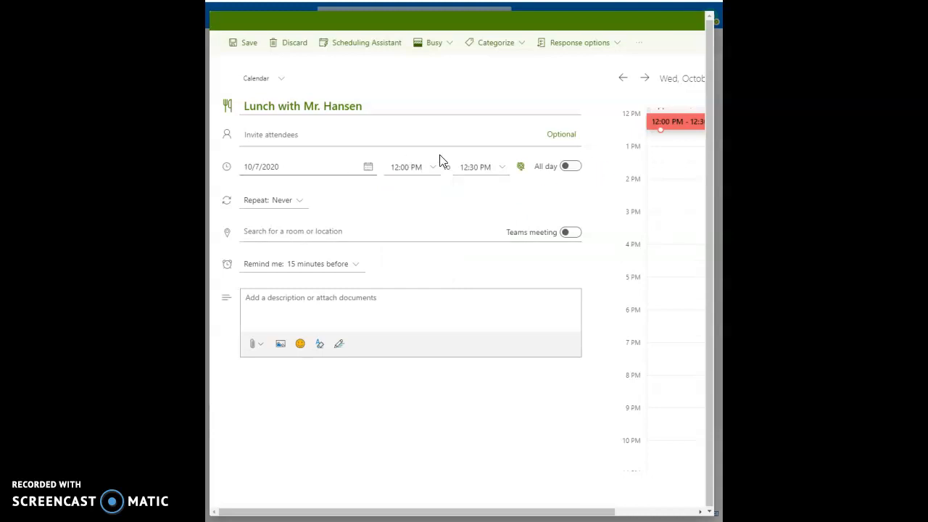
click(256, 169)
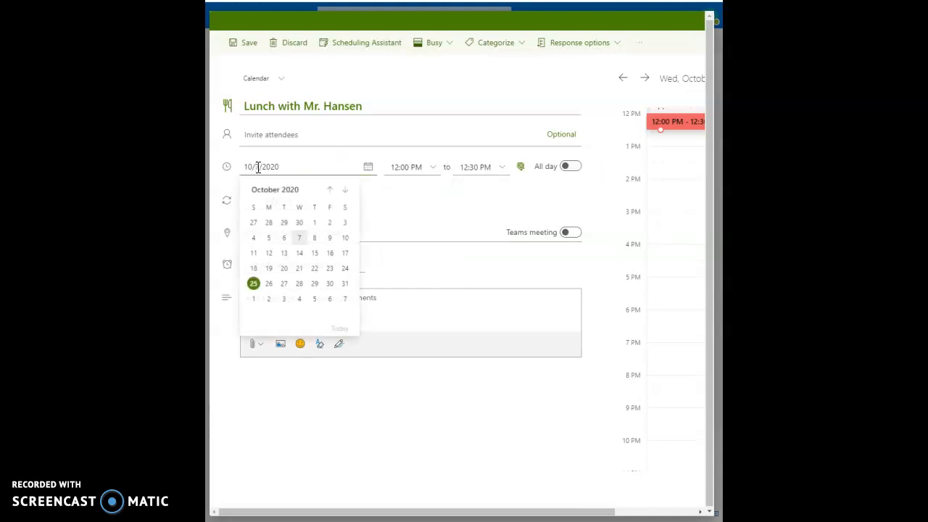
click(270, 168)
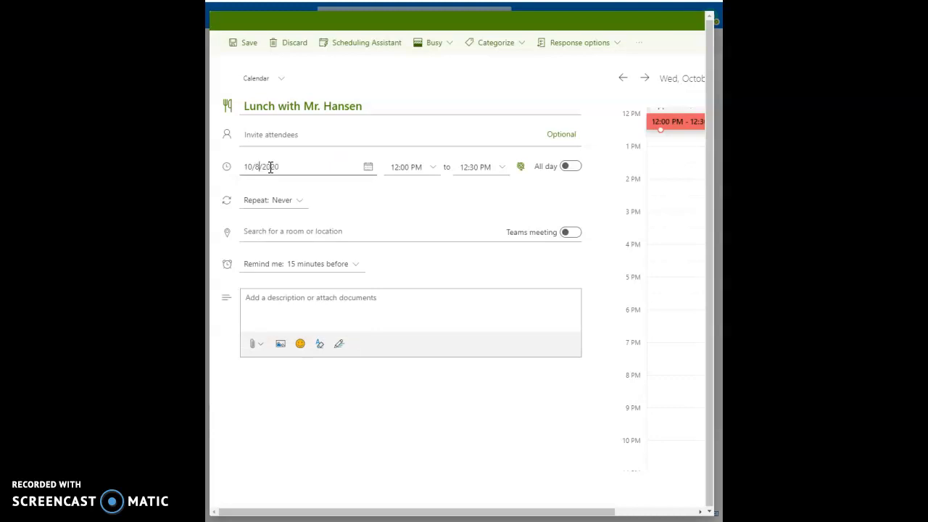
click(242, 43)
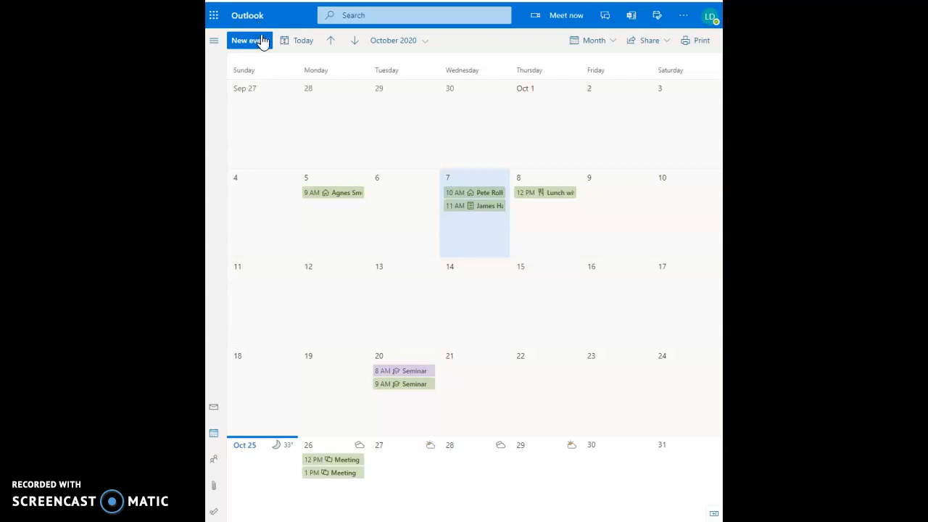
Step: Create a quick October 6 event titled with the Western Region marketing VP's name, role and 'to review marketing plans for fall'
click(374, 193)
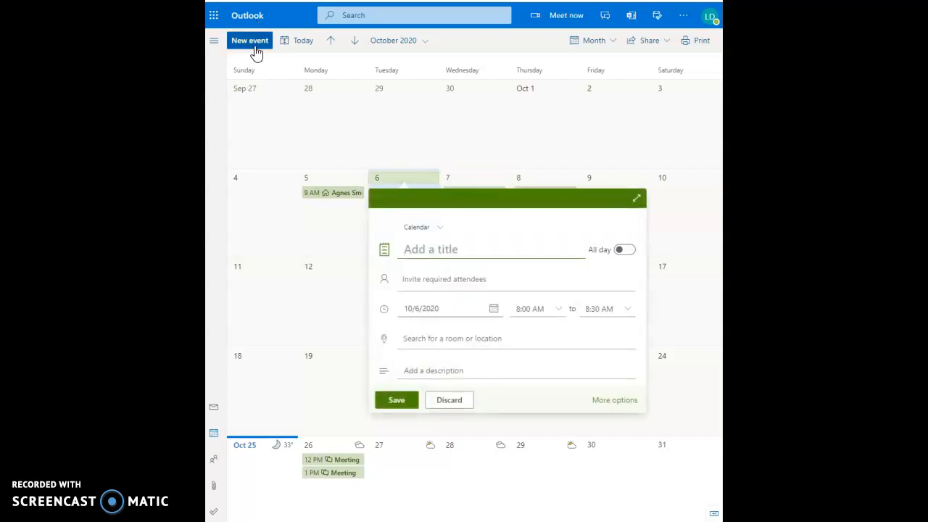
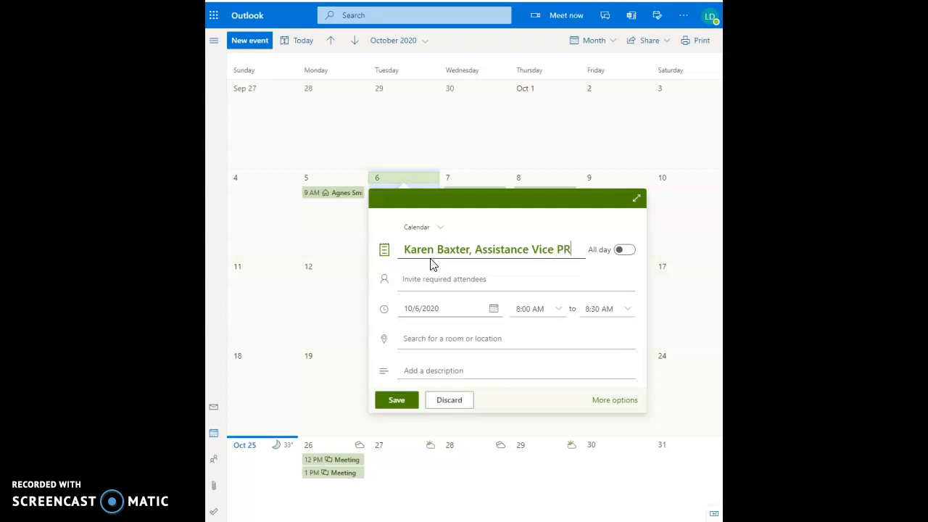
text(ident of )
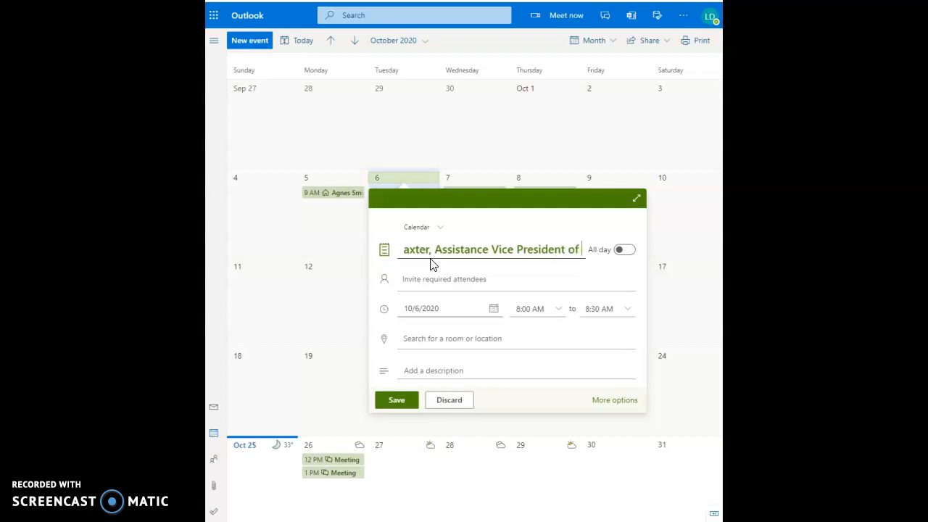
text(Markering, )
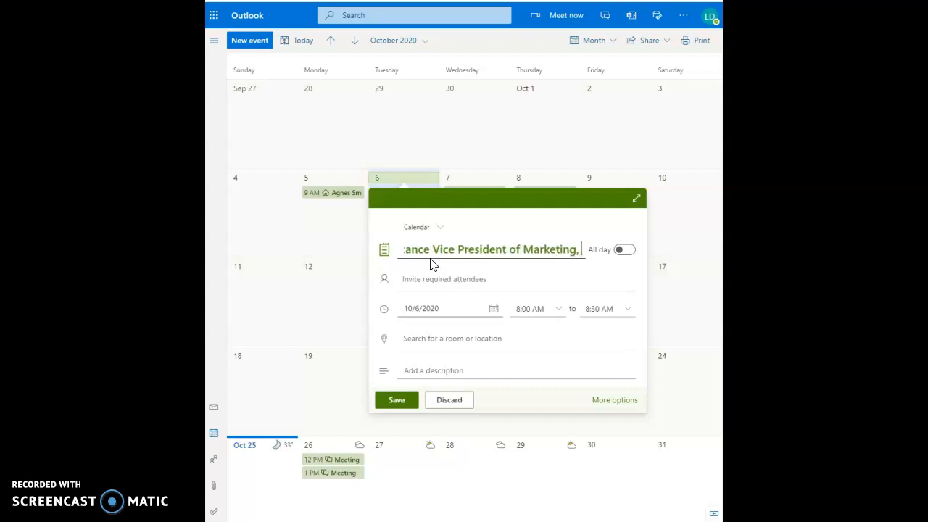
text(Weste)
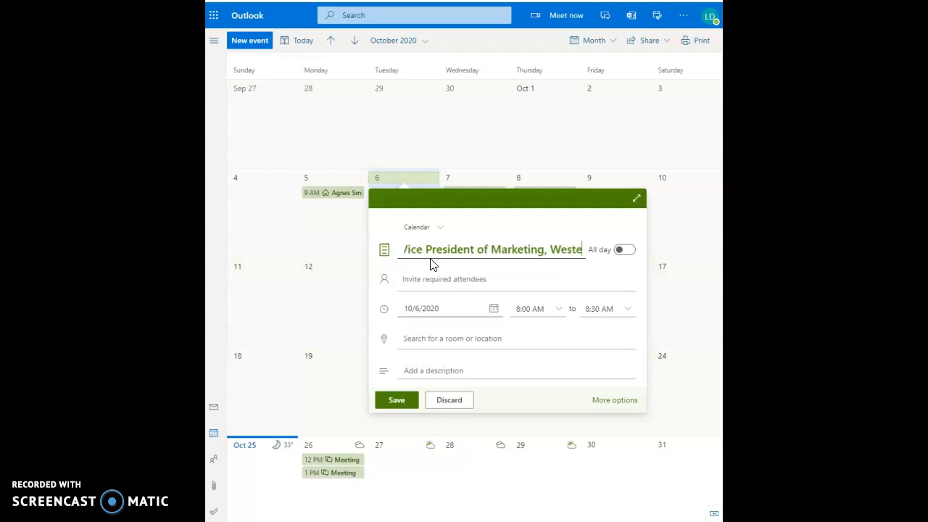
text(rn Region,)
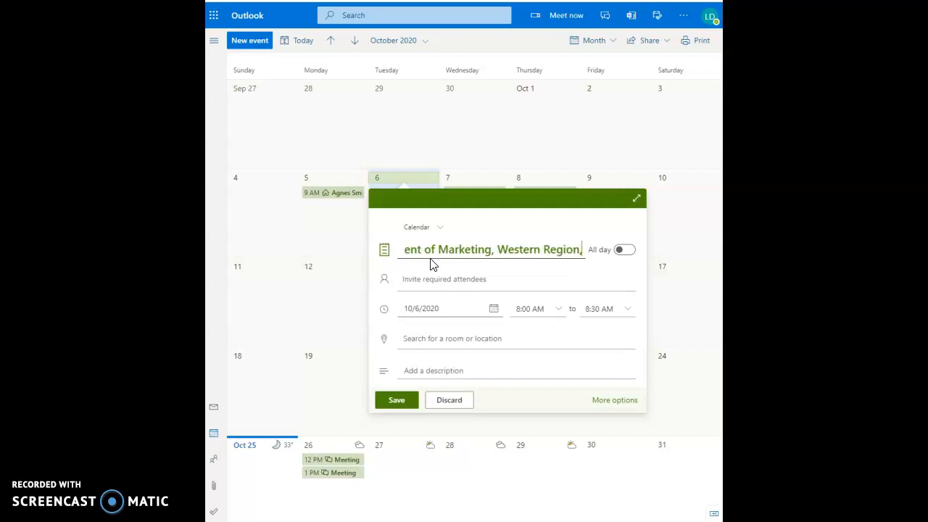
text( to re)
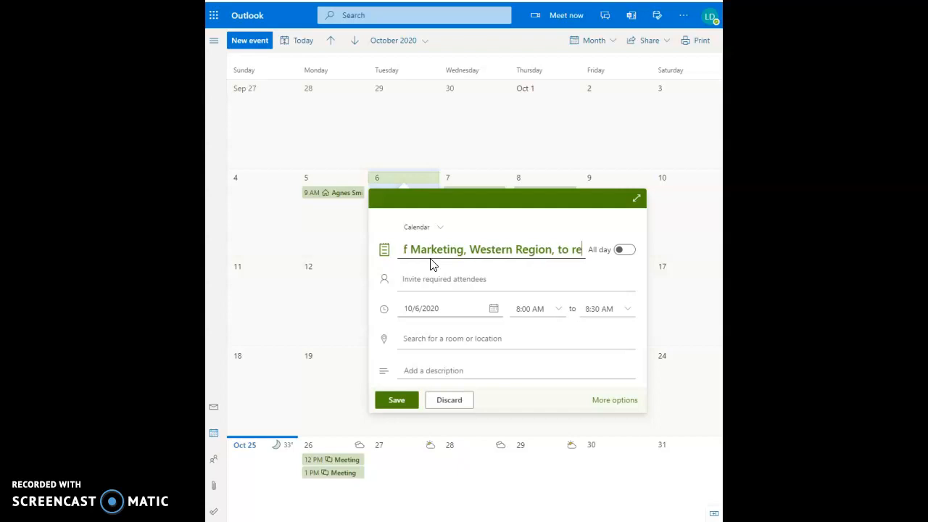
text(view marketing pa)
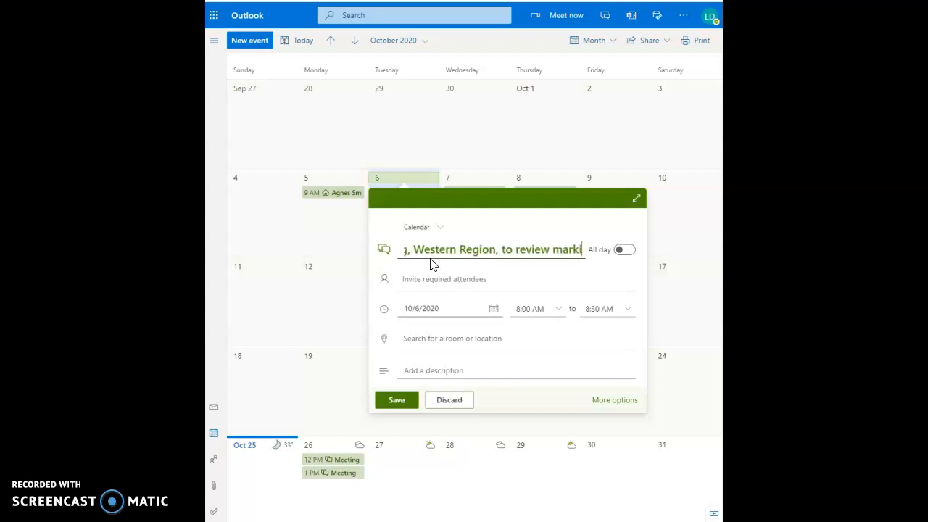
key(BackSpace)
text(l)
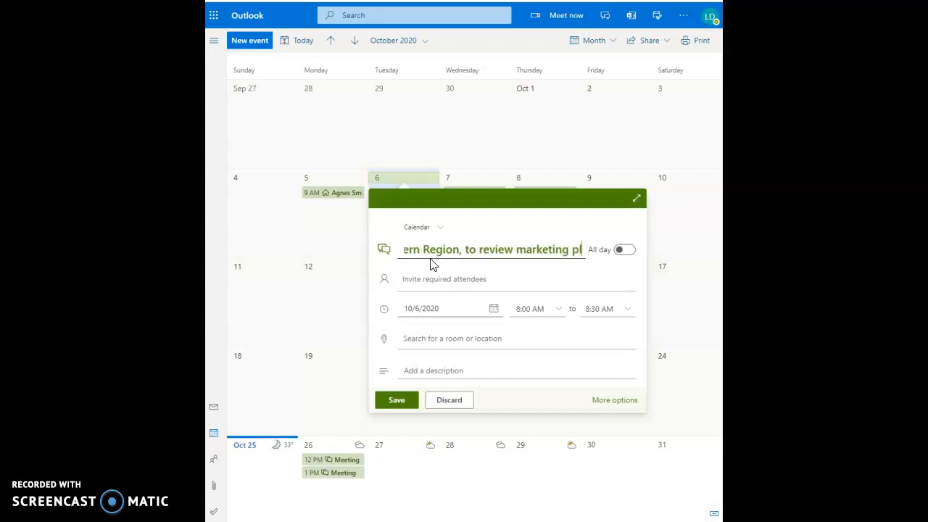
text(ans for fall)
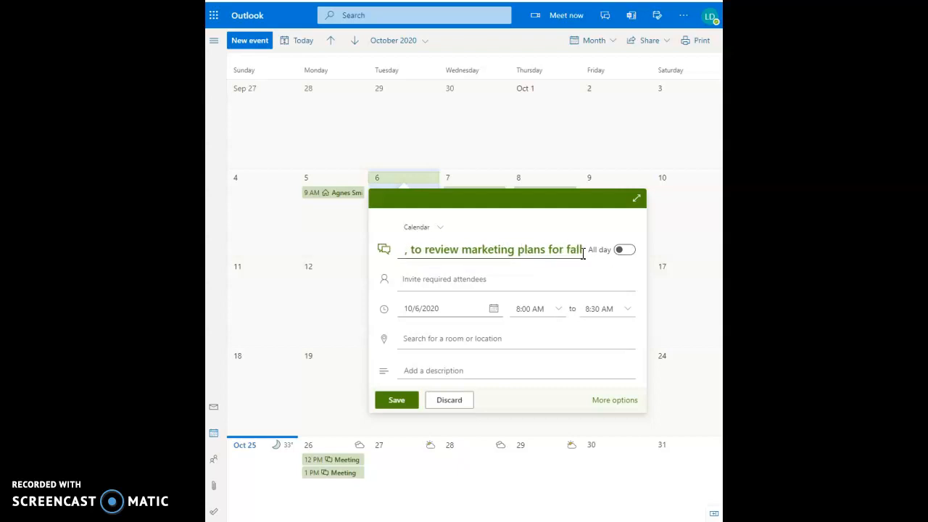
Step: Move the title text into the description, leaving only 'to review marketing plans for fall' there
drag(585, 249, 511, 254)
drag(455, 241, 456, 242)
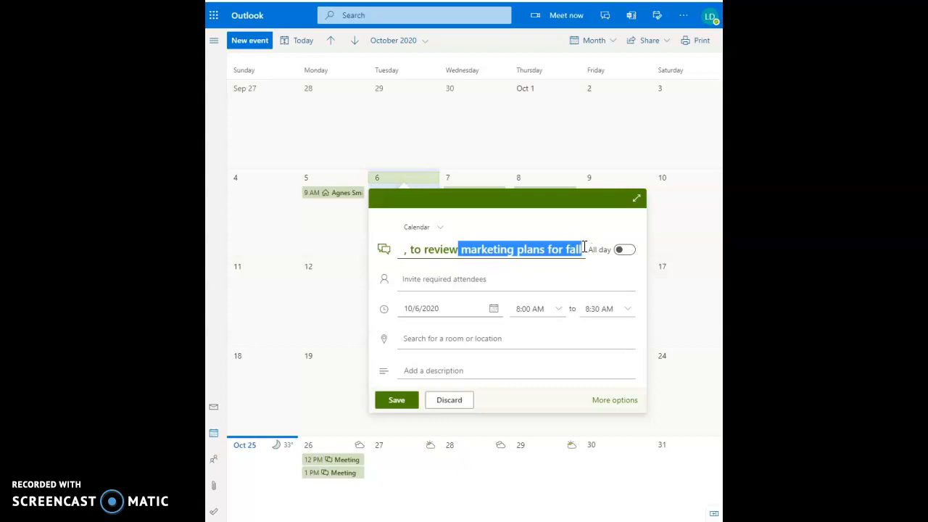
click(585, 248)
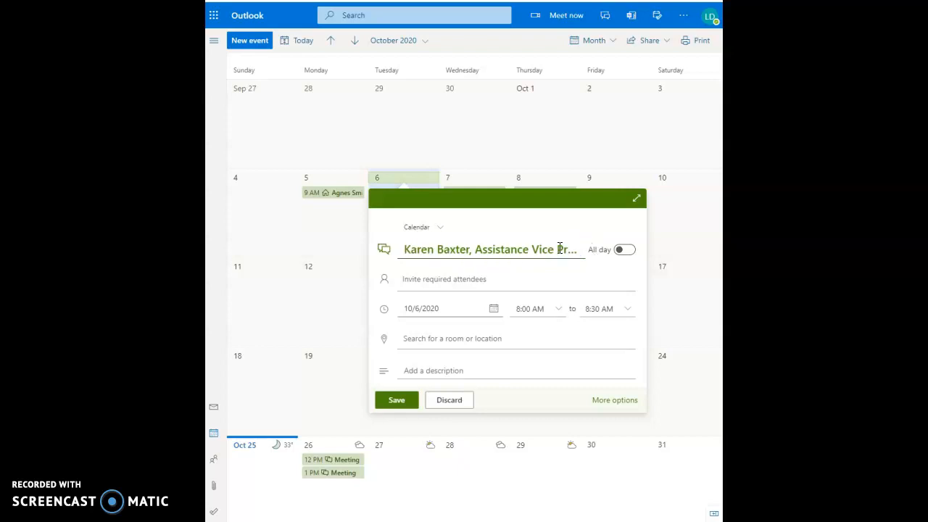
double_click(559, 248)
triple_click(559, 248)
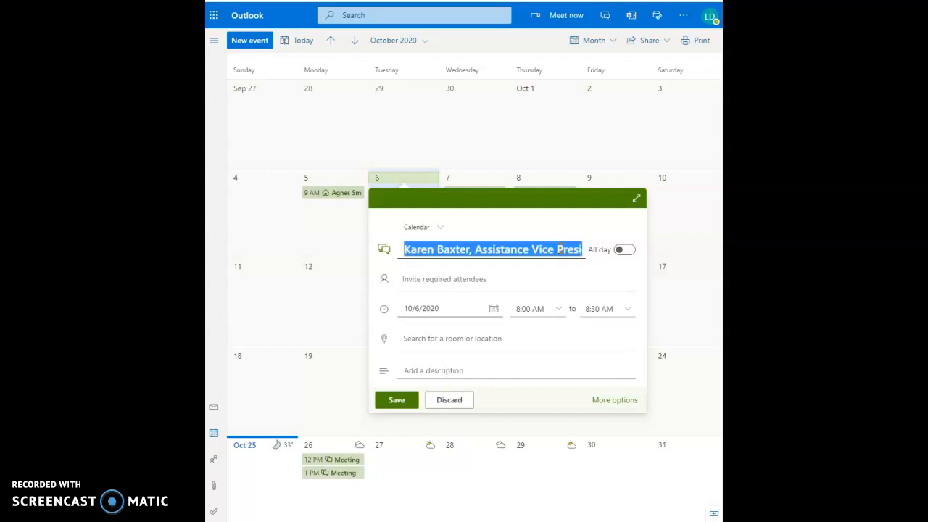
key(ctrl+x)
click(441, 371)
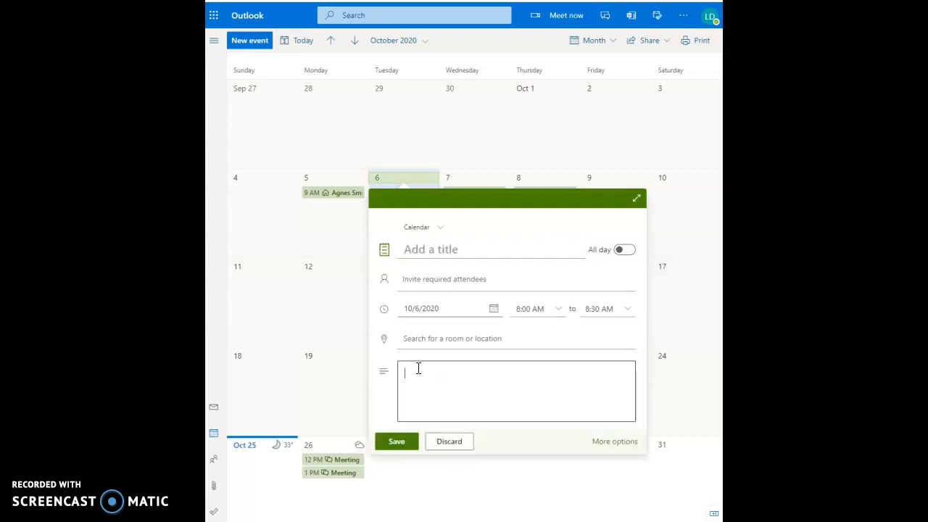
key(ctrl+v)
drag(551, 382, 434, 378)
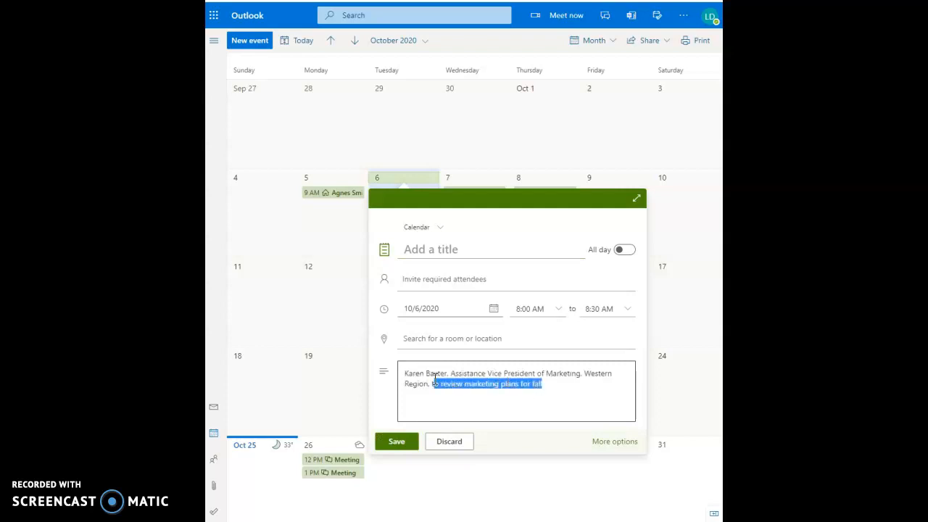
key(ctrl+x)
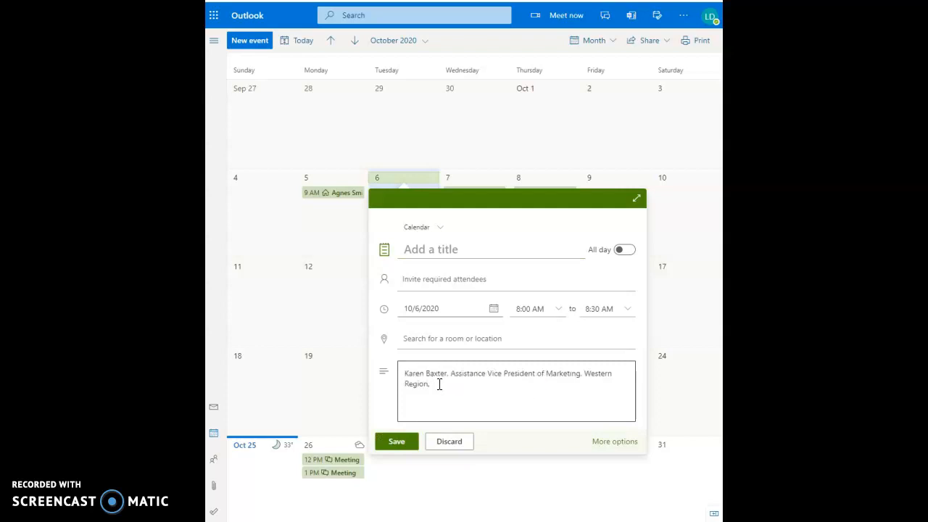
key(ctrl+v)
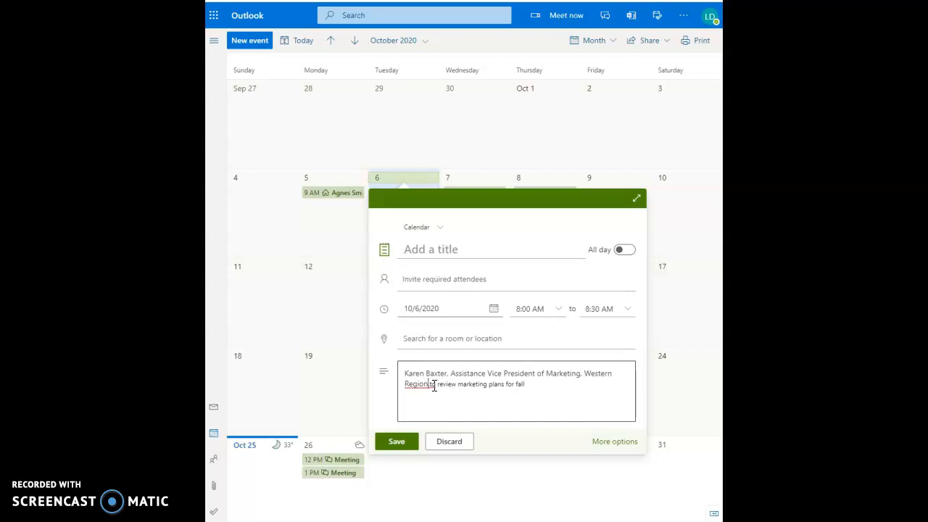
drag(434, 386, 403, 374)
key(BackSpace)
Step: Make the name and role the title without the trailing comma, capitalise 'To', and save
click(420, 250)
key(ctrl+v)
key(BackSpace)
key(BackSpace)
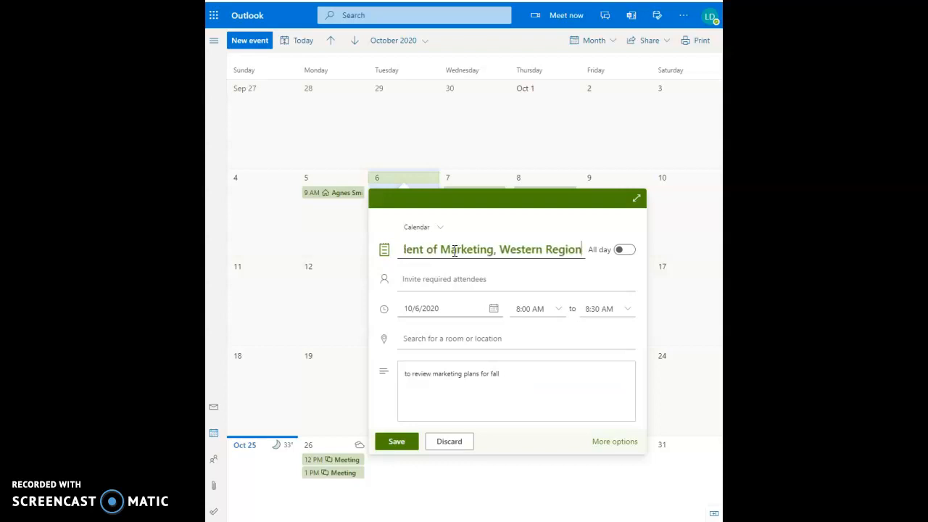
click(408, 375)
key(Delete)
text(T)
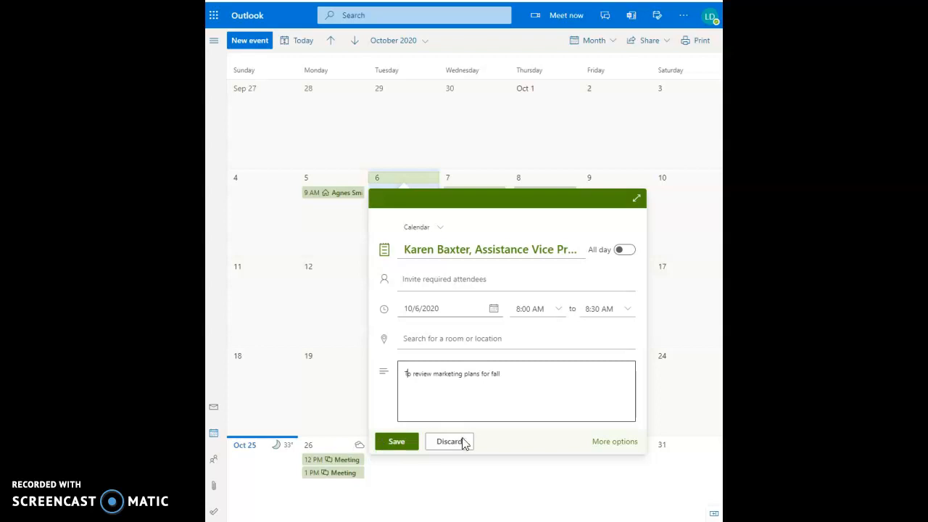
click(408, 447)
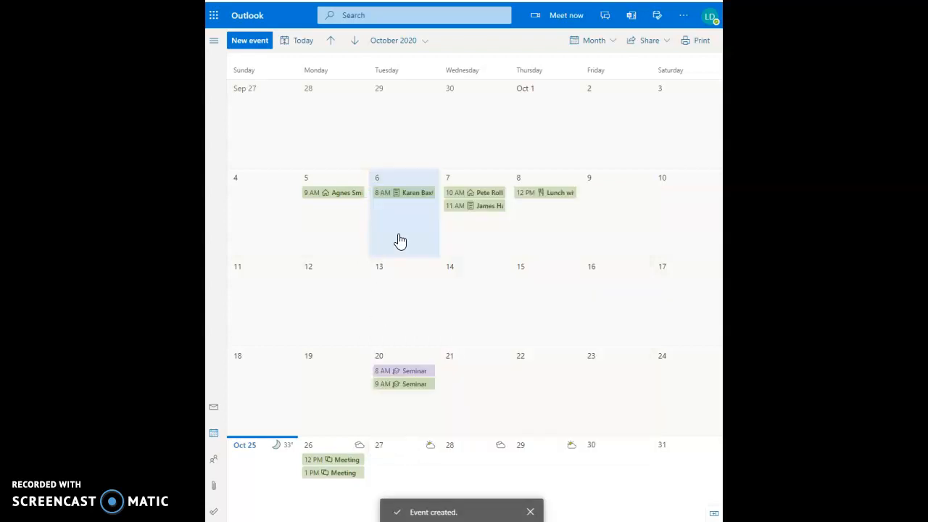
Step: Open the October 6 marketing VP event for editing
click(394, 199)
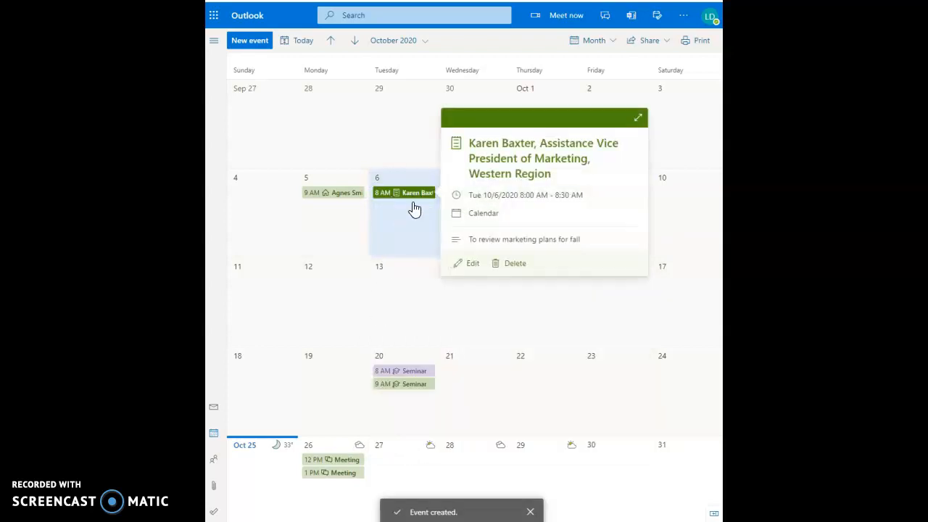
click(460, 264)
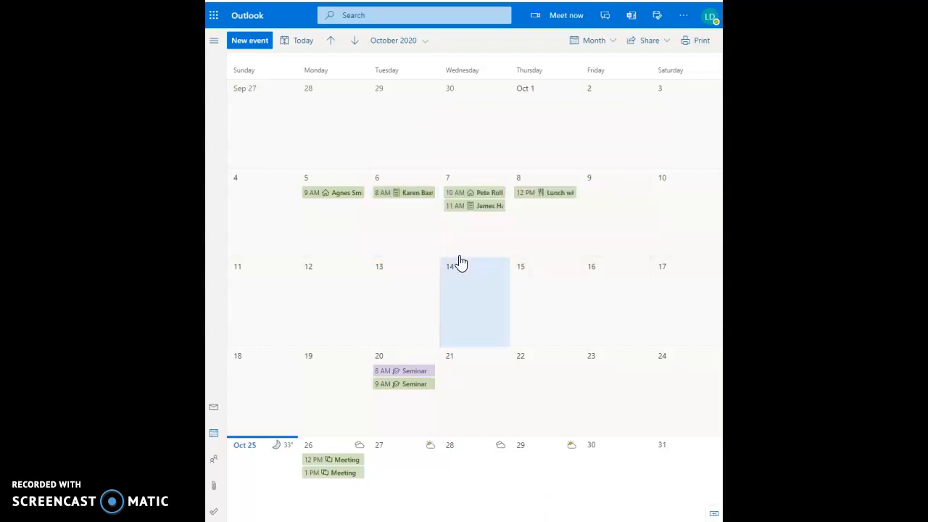
click(412, 195)
click(394, 180)
click(395, 195)
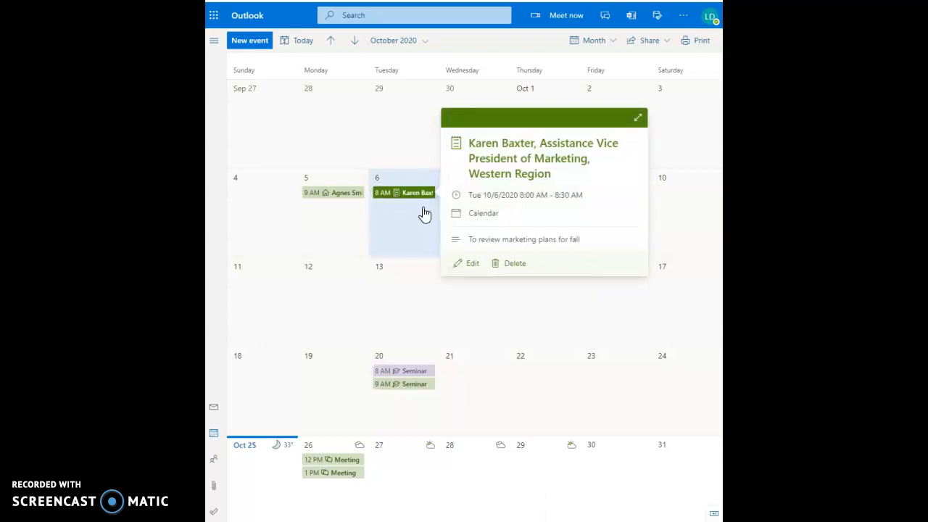
click(468, 264)
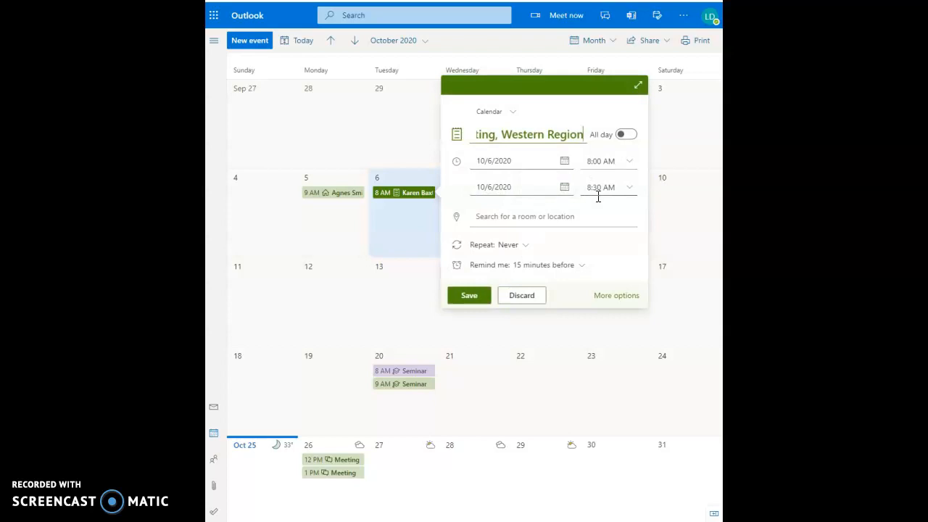
Step: Change the event to start at 3:00 PM and end at 4:00 PM, then save
click(614, 161)
click(629, 167)
scroll(602, 239, down, 5)
click(606, 245)
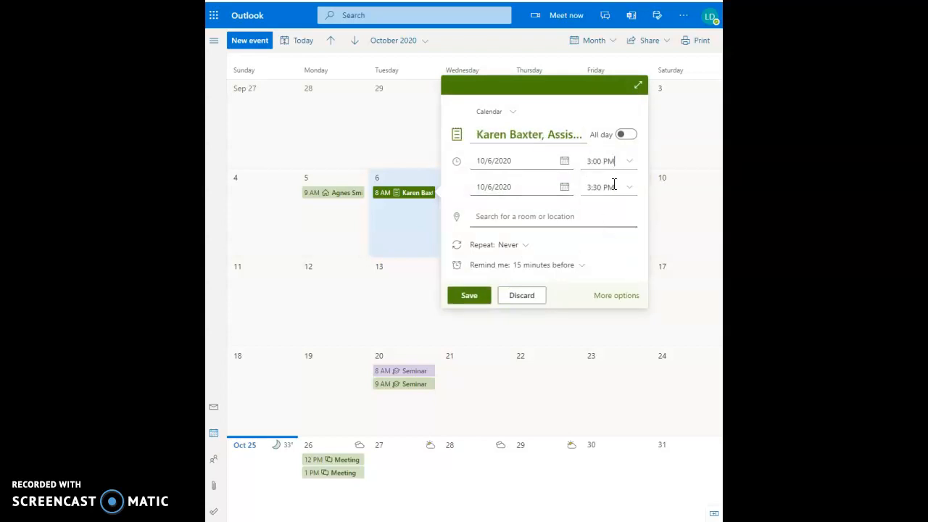
click(625, 191)
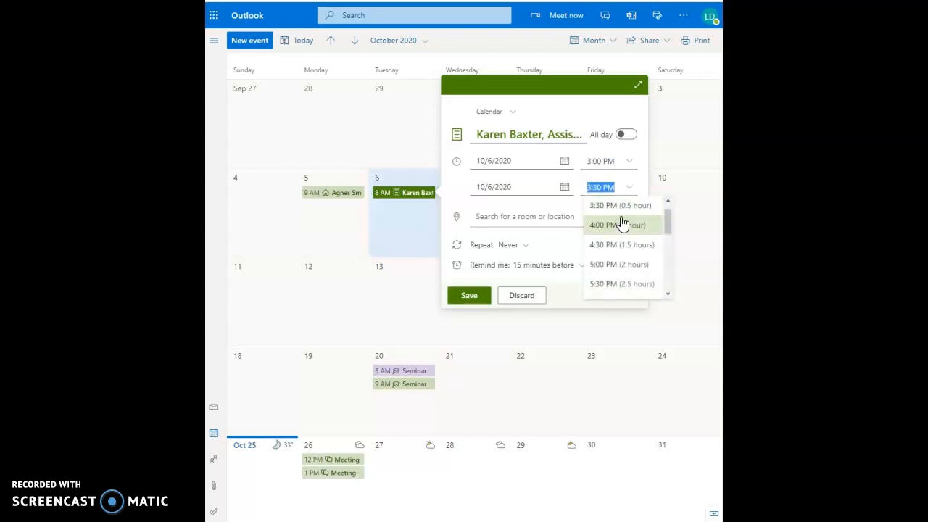
click(617, 223)
click(469, 295)
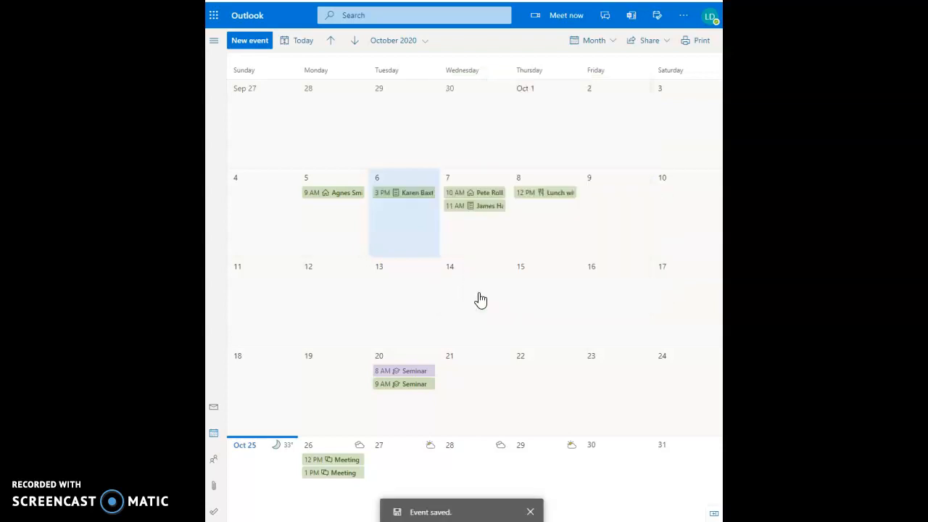
right_click(412, 219)
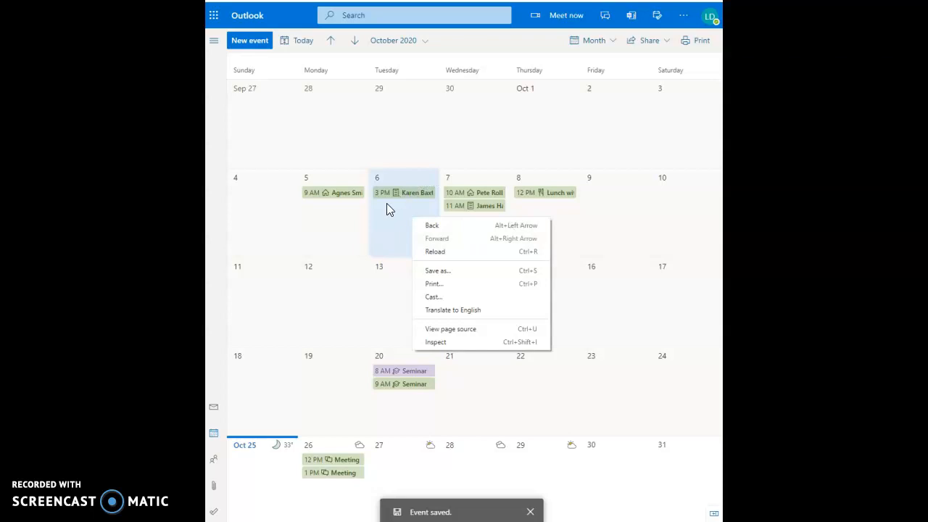
key(Escape)
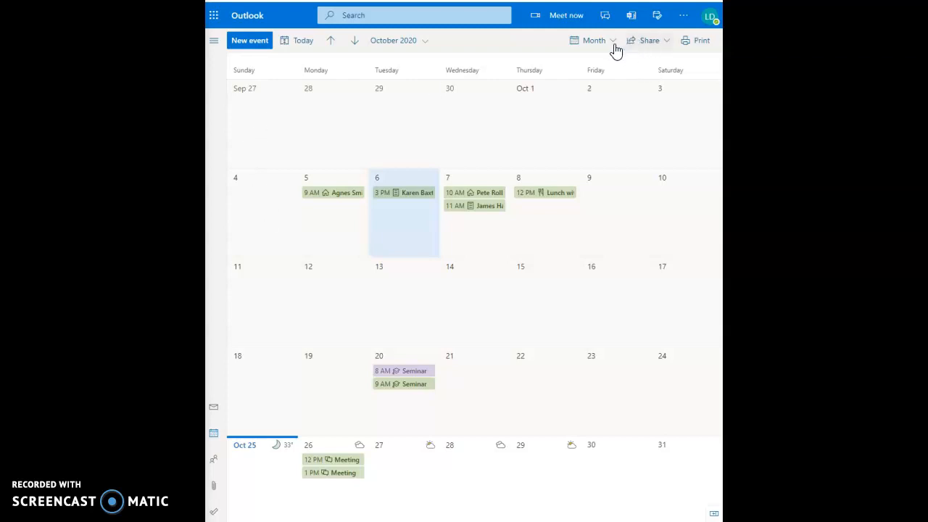
Step: Check the main Calendar's sharing settings, close them without sharing, and reopen the calendars pane
click(666, 42)
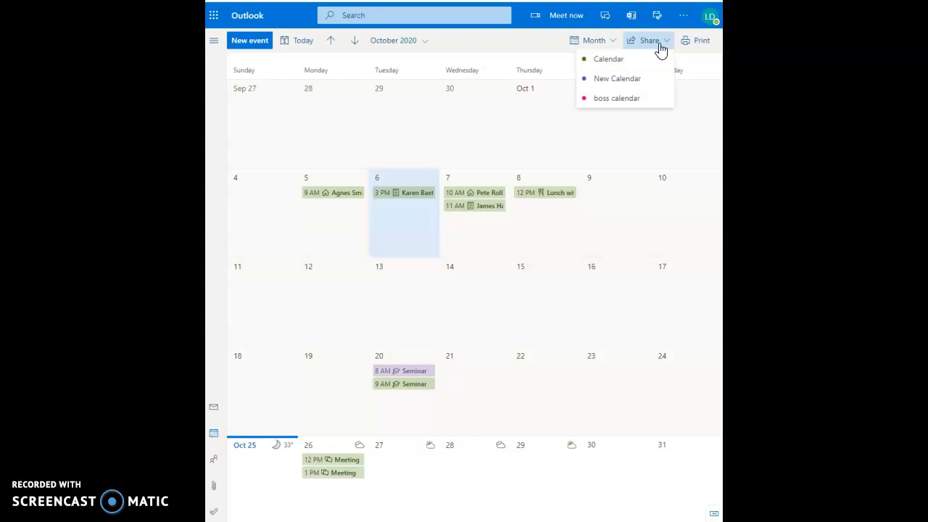
click(661, 49)
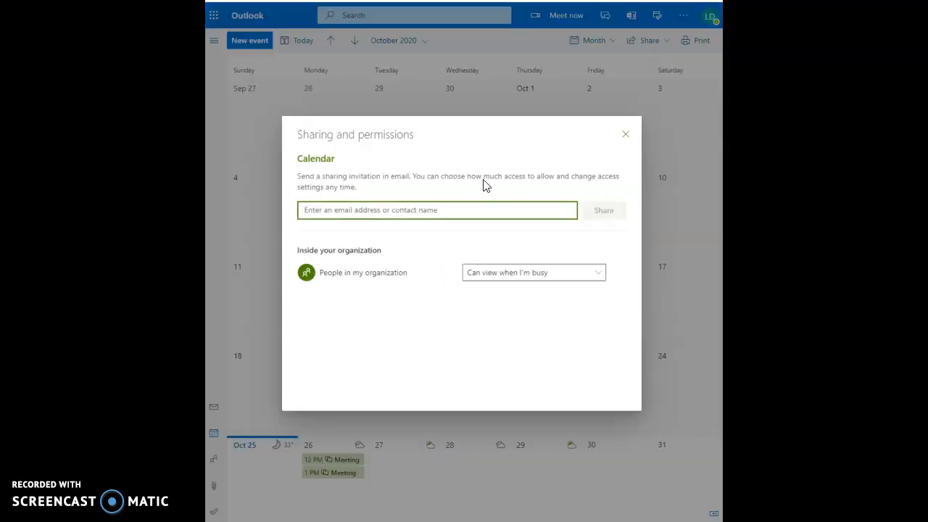
click(625, 134)
click(214, 41)
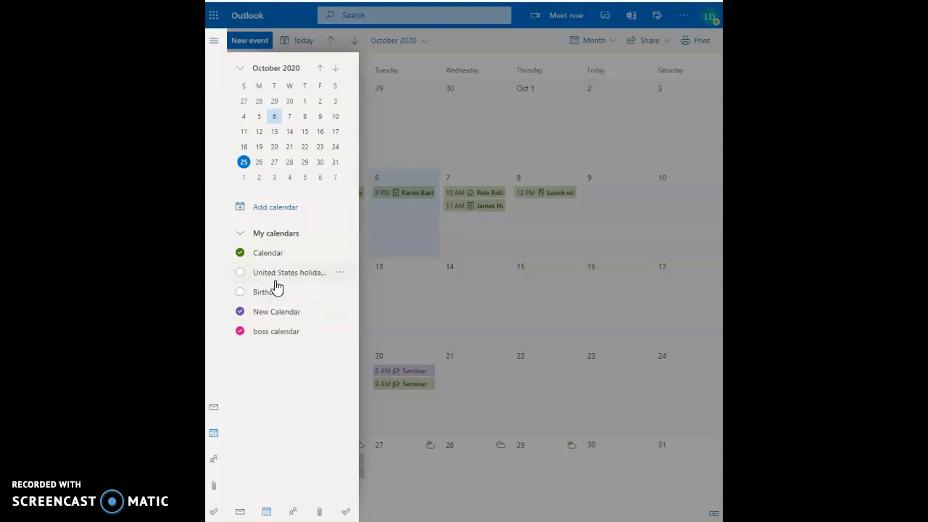
Step: Turn on the United States holidays and Birthdays calendars, then collapse the calendars pane
click(281, 278)
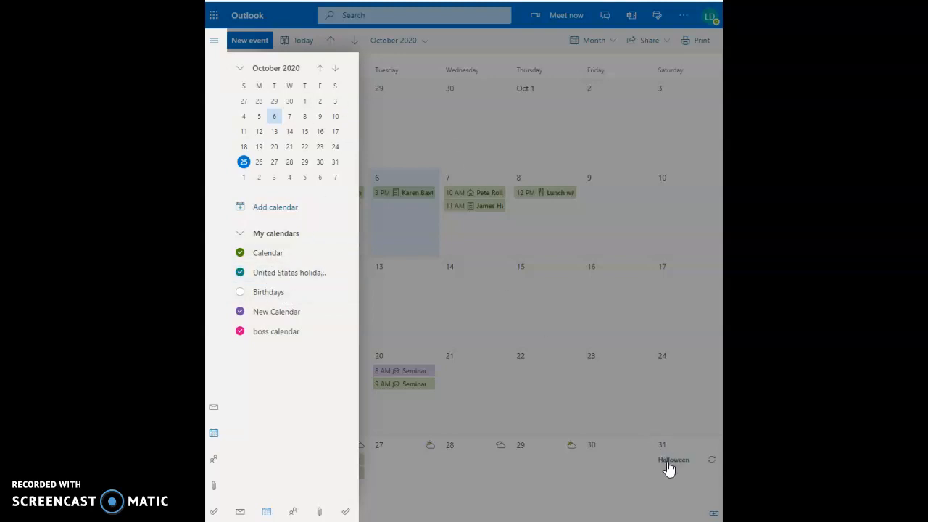
click(302, 294)
click(299, 298)
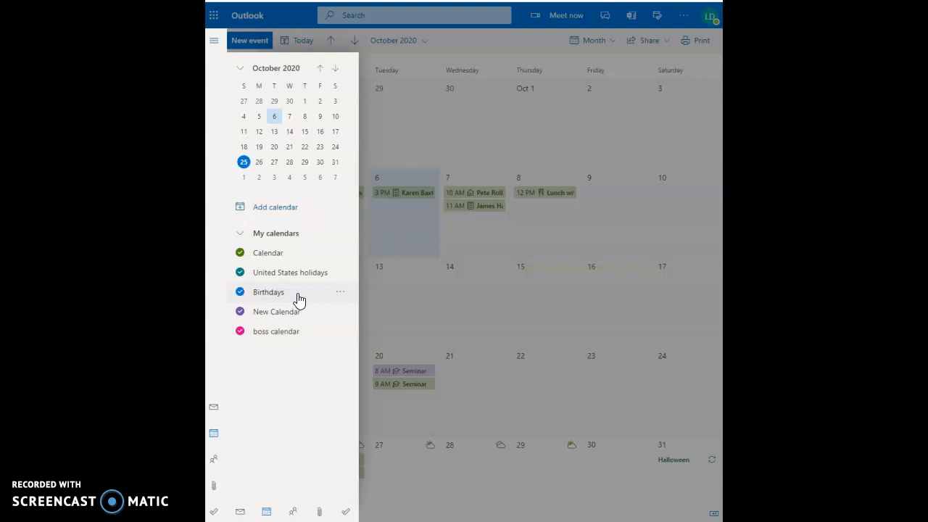
click(215, 41)
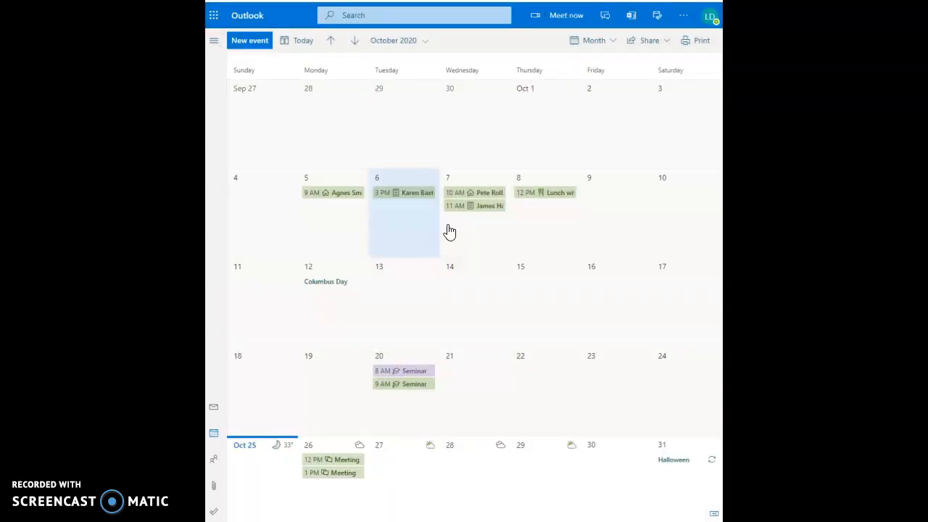